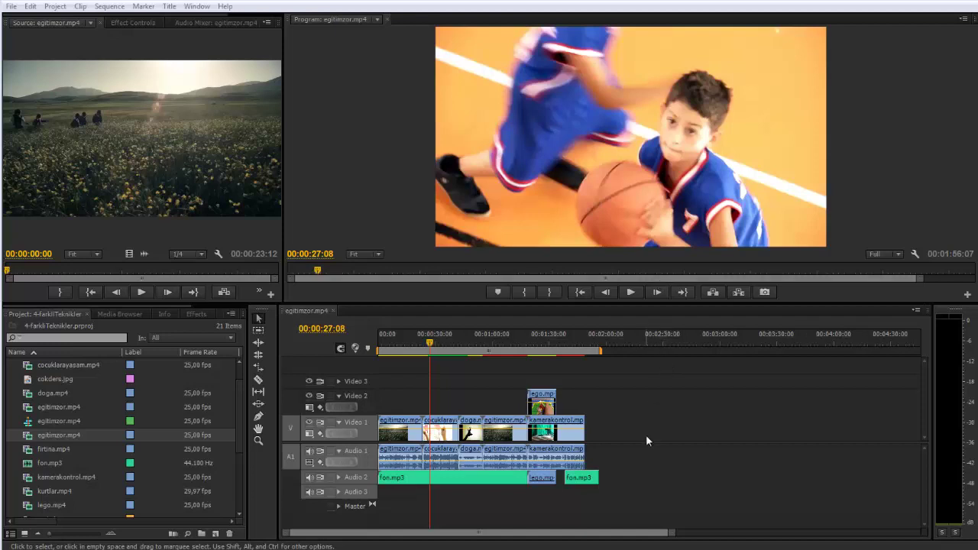
Drag the zoom scrollbar's end handle so the Video 1, Video 2 and fon.mp3 clips fill the timeline
left_click_drag(667, 538, 609, 536)
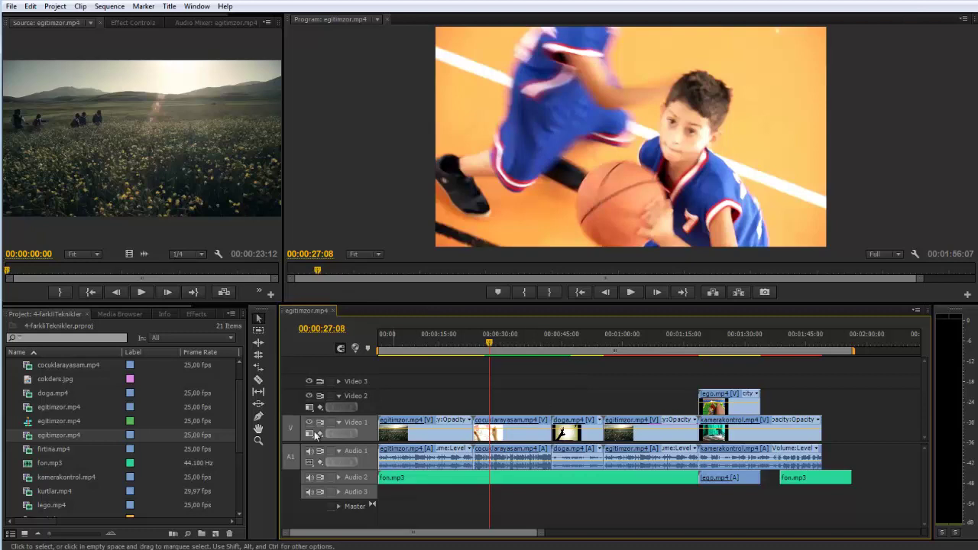
Apply the Iris Box transition from Video Transitions > Iris to the start of the first egitimzor clip
left_click(199, 315)
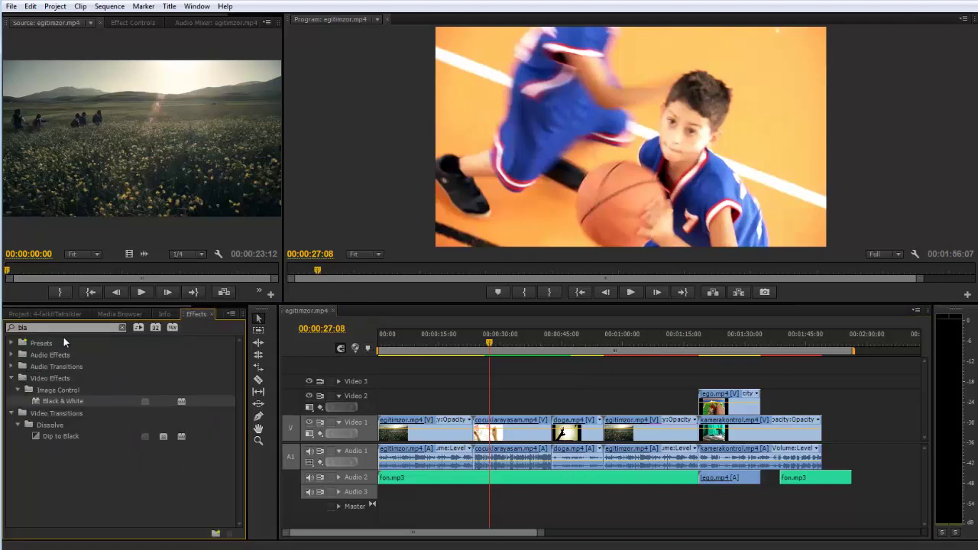
left_click(121, 328)
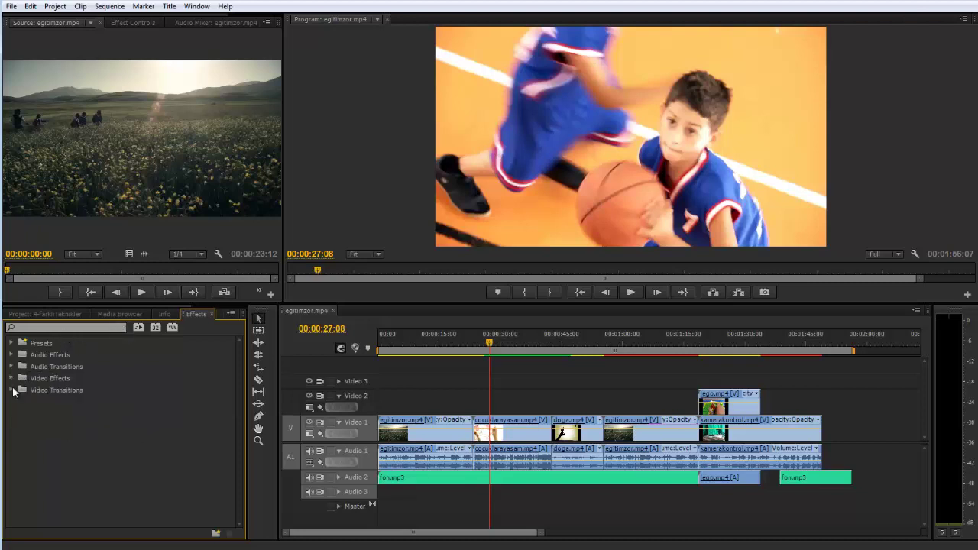
left_click(12, 390)
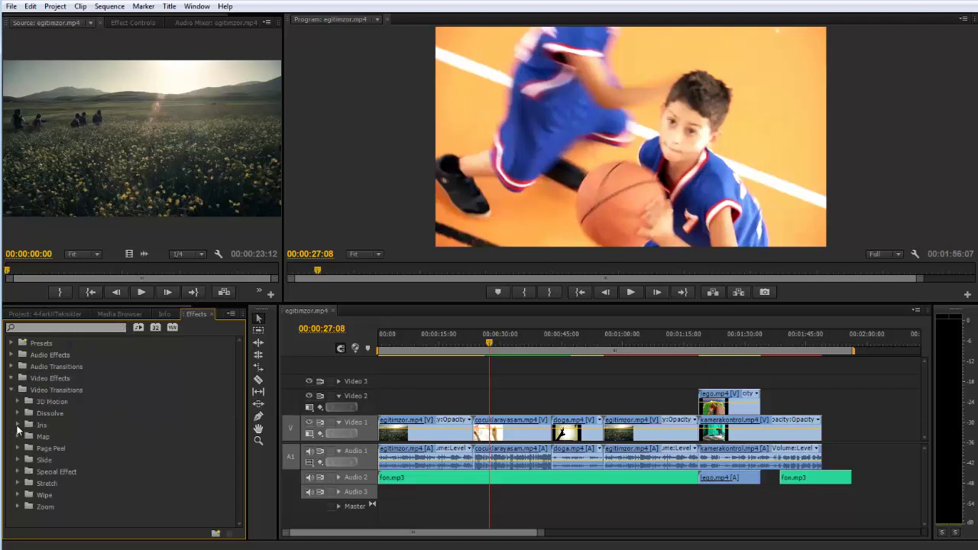
left_click(17, 425)
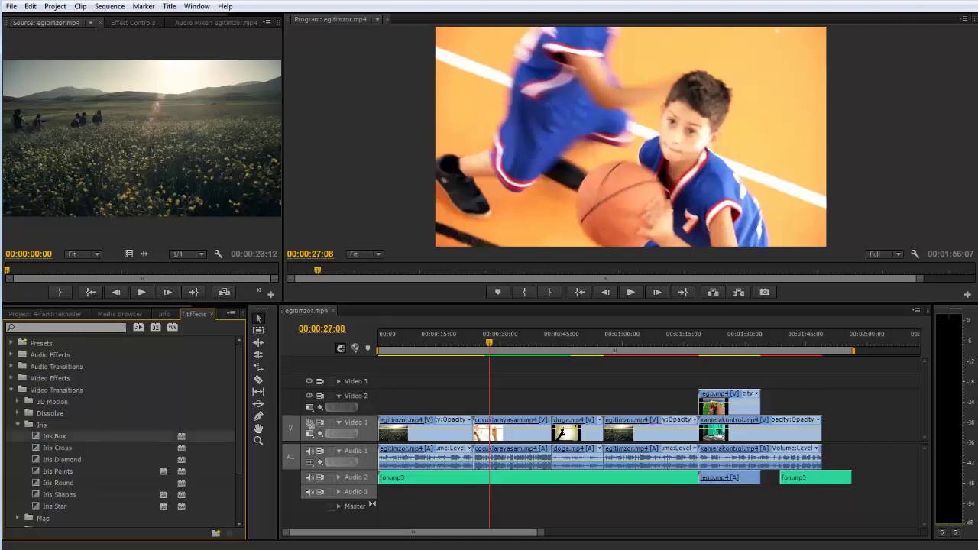
left_click_drag(54, 435, 387, 429)
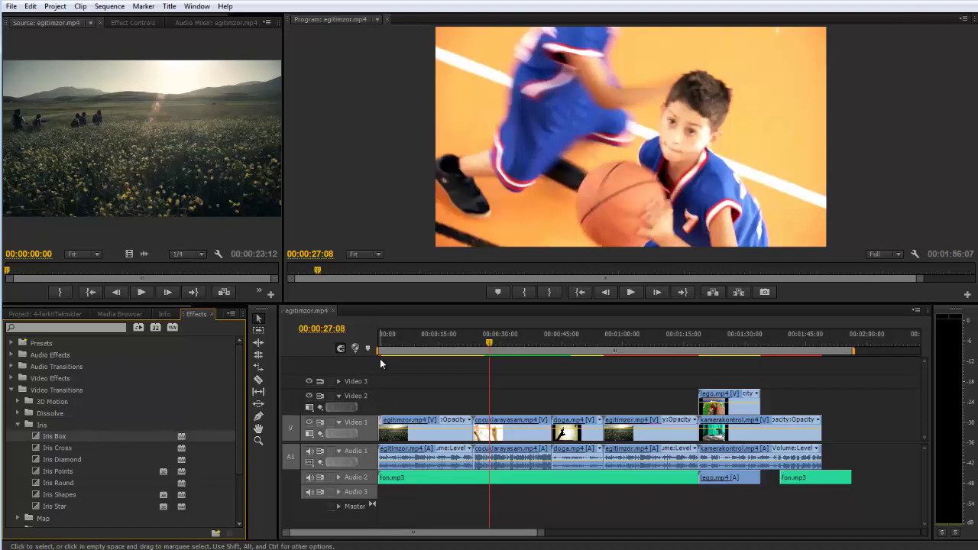
Scrub from the sequence start to preview Iris Box, continuing toward the one-minute mark
left_click(381, 346)
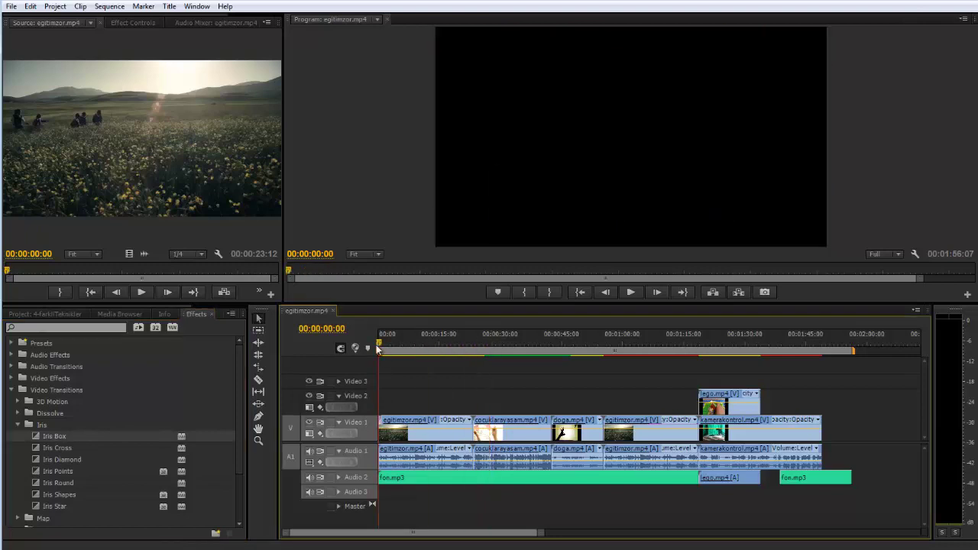
left_click_drag(382, 348, 385, 348)
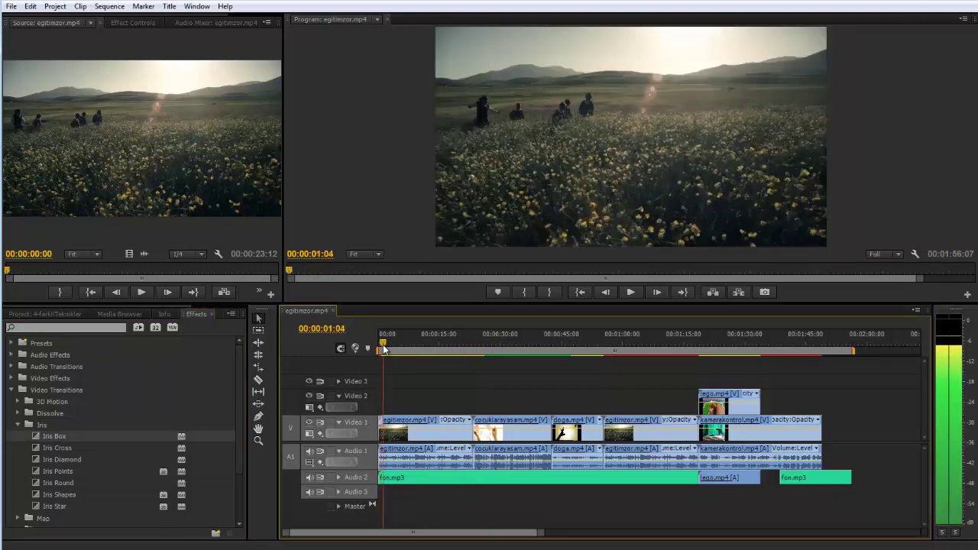
mouse_move(384, 348)
left_mouse_down()
mouse_move(693, 352)
mouse_move(681, 351)
left_mouse_up()
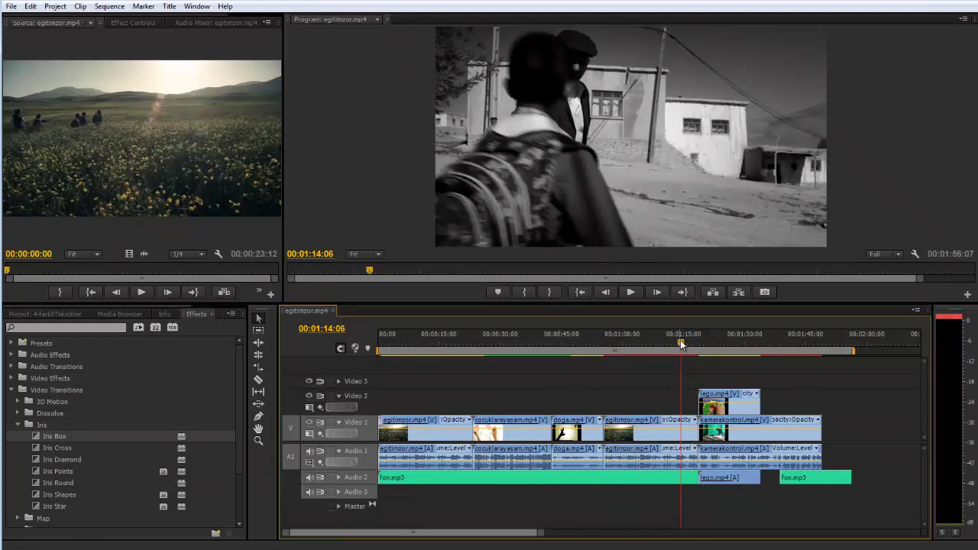
Drop Iris Shapes, then Band Slide, on the cut before kamerakontrol.mp4, accepting the insufficient-media warnings
left_click_drag(48, 494, 704, 437)
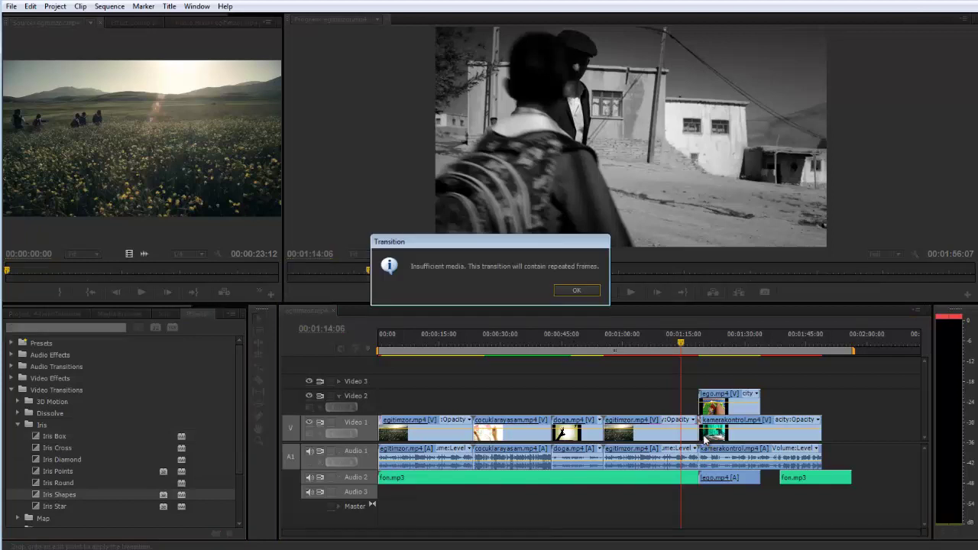
left_click(590, 291)
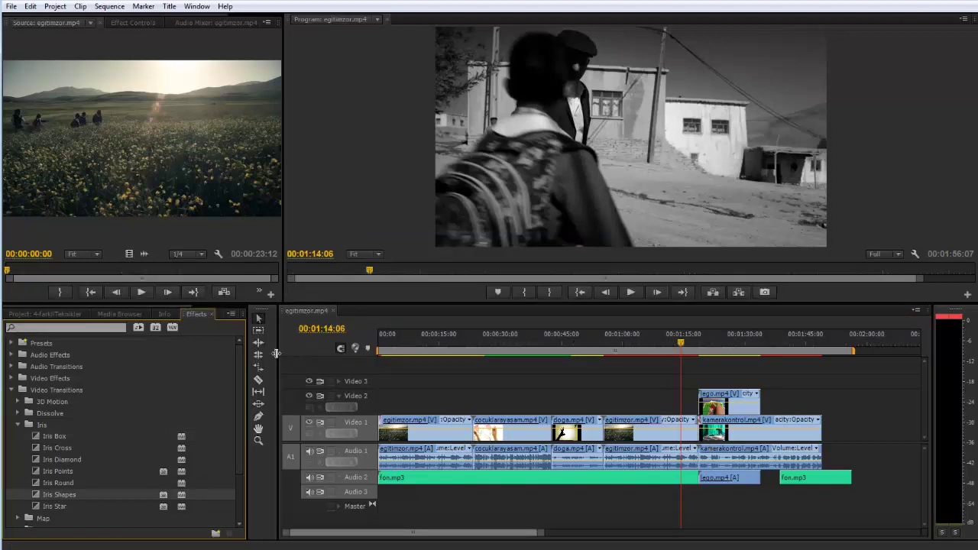
left_click(17, 426)
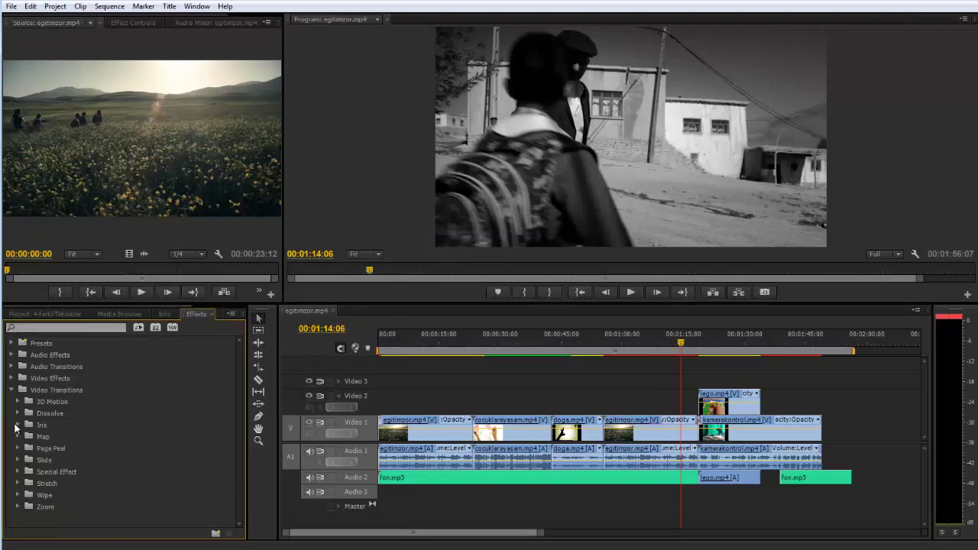
left_click(18, 460)
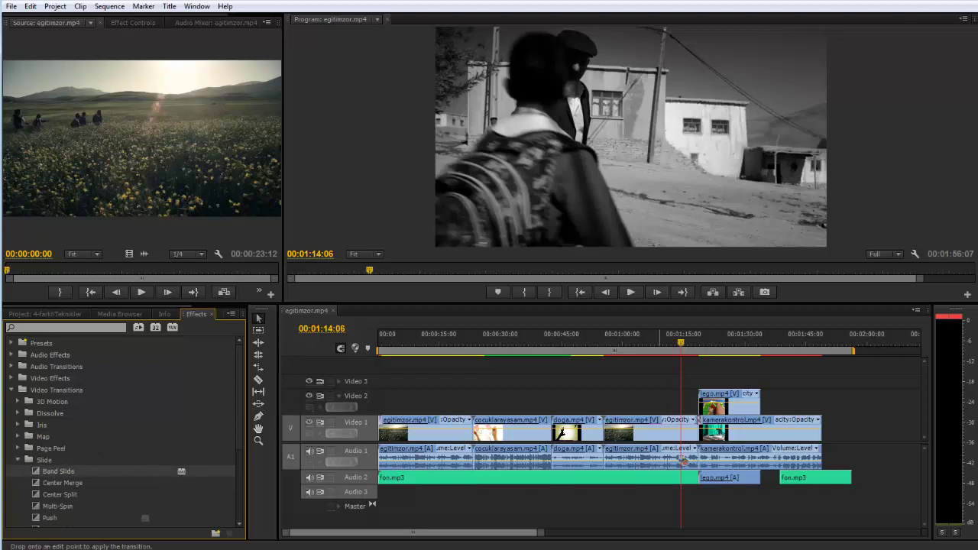
left_click_drag(49, 473, 700, 428)
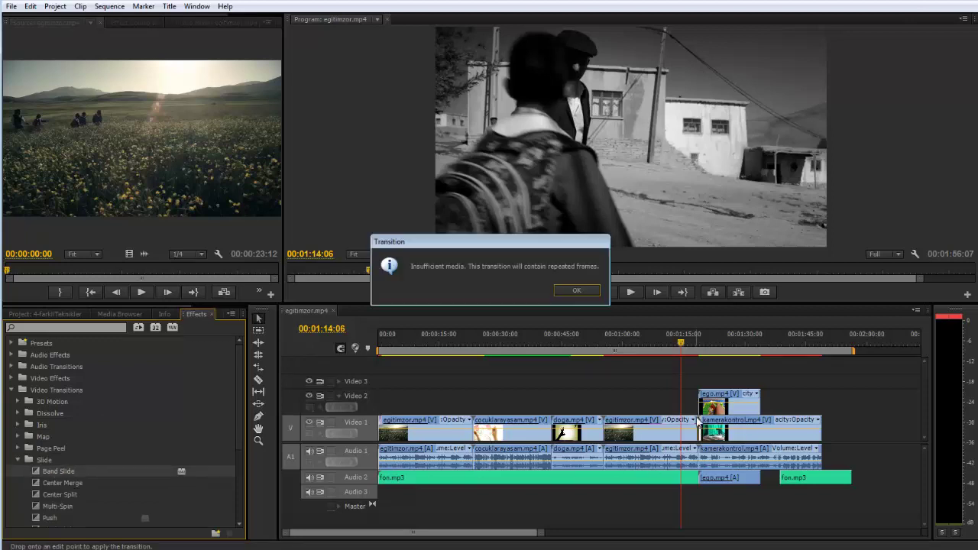
left_click(578, 291)
left_click(691, 349)
left_click_drag(690, 349, 695, 352)
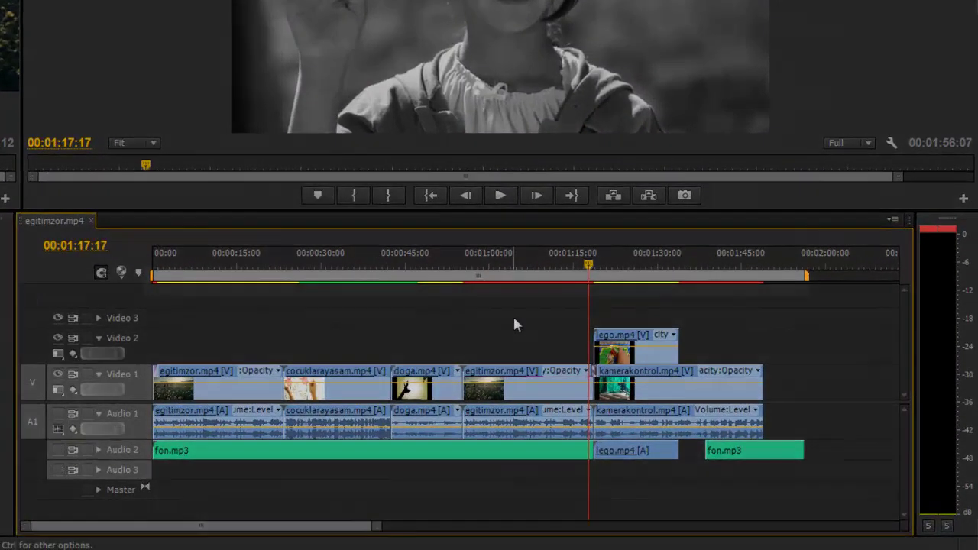
mouse_move(317, 283)
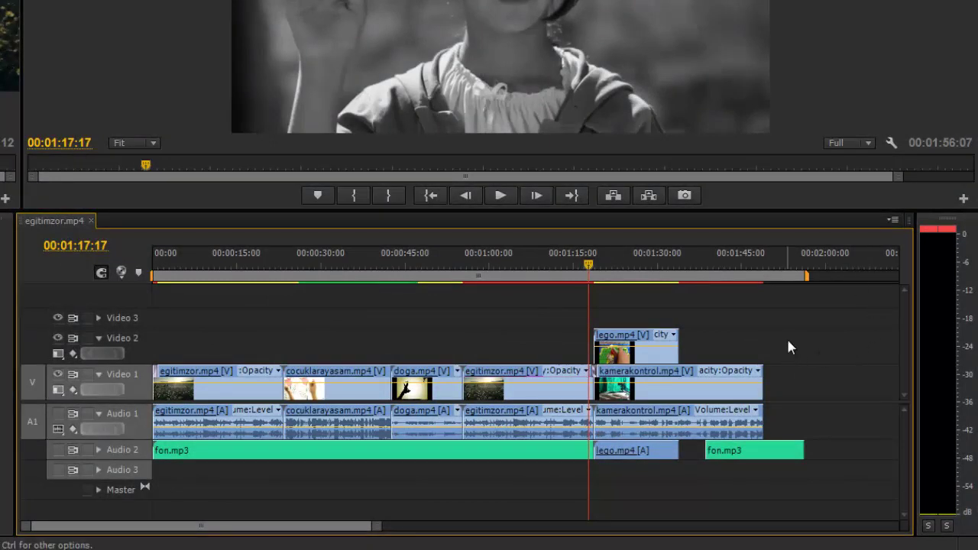
left_click(365, 284)
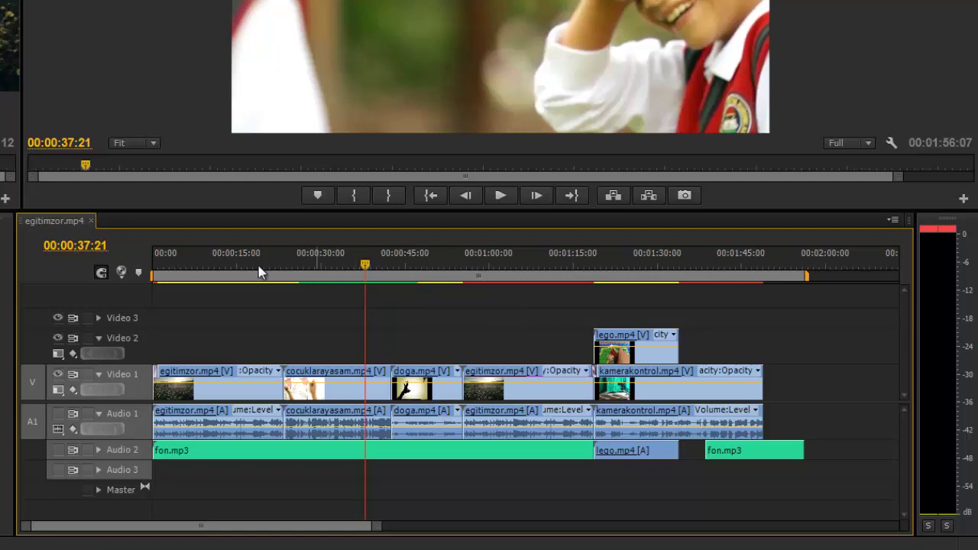
left_click(241, 277)
left_click(524, 280)
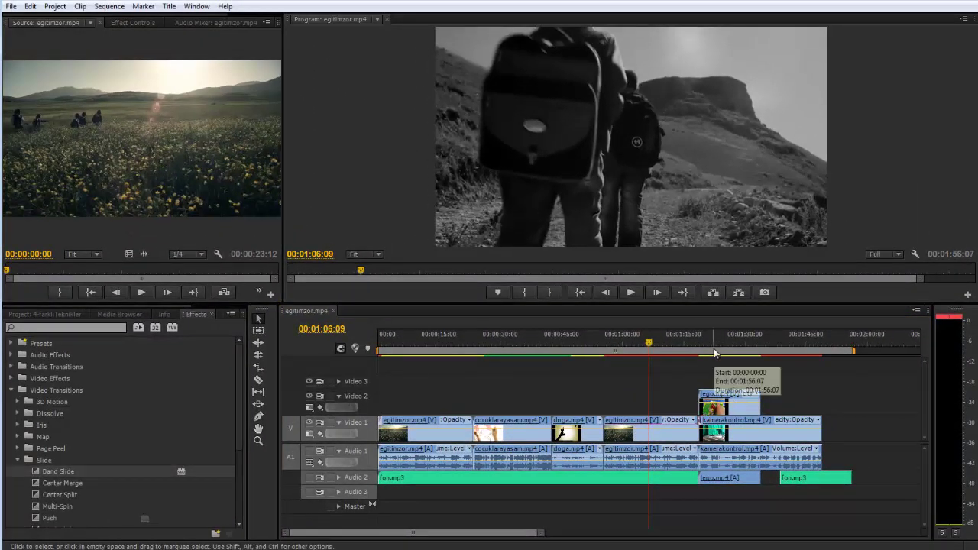
left_click(589, 349)
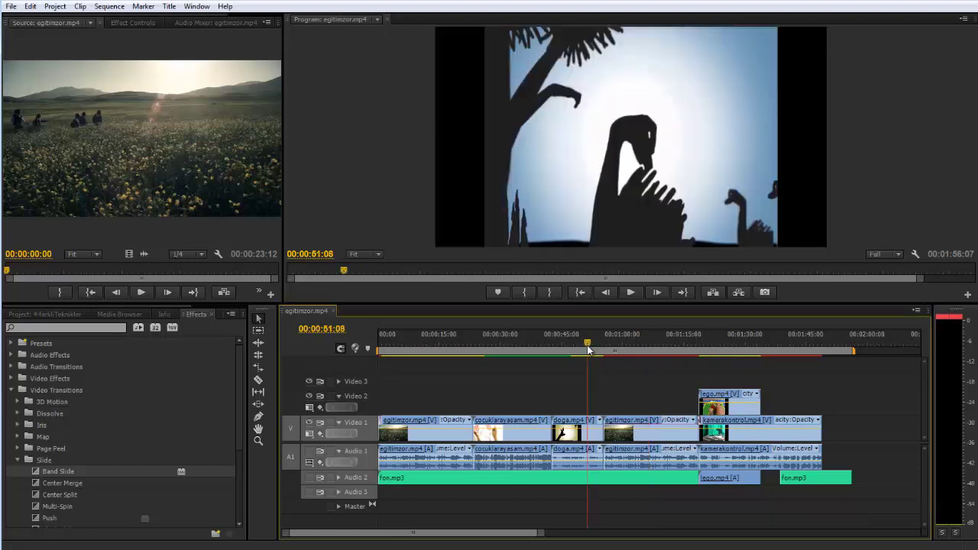
mouse_move(588, 349)
left_mouse_down()
mouse_move(578, 347)
mouse_move(729, 348)
mouse_move(700, 348)
left_mouse_up()
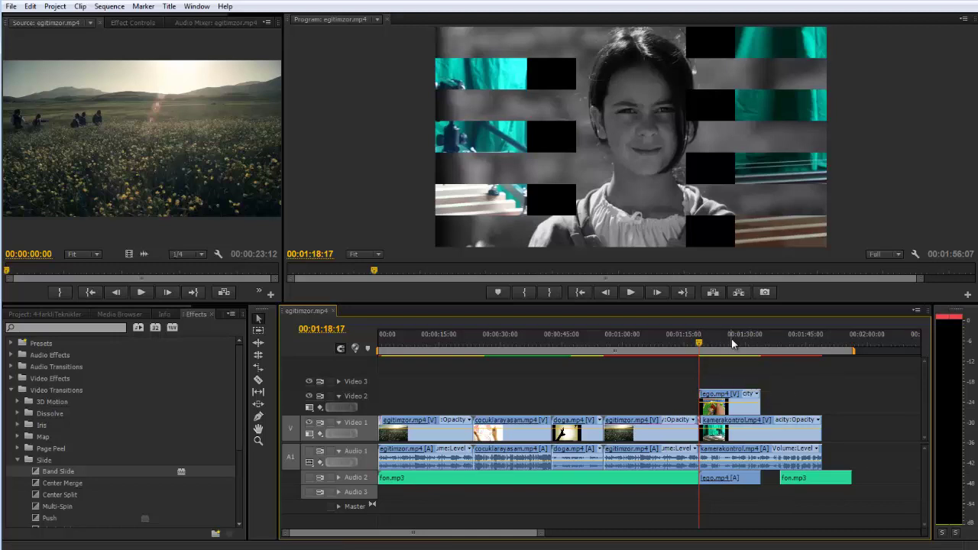
left_click(31, 6)
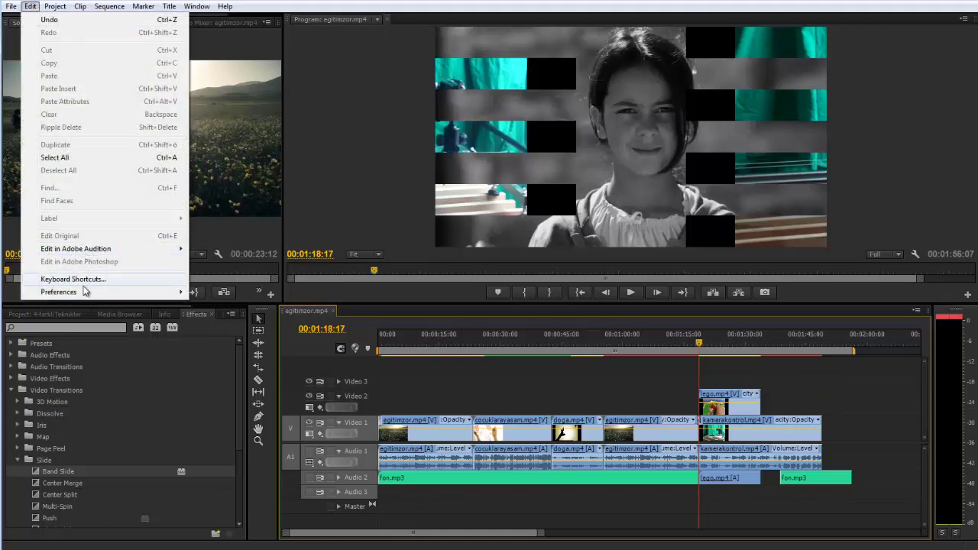
mouse_move(91, 293)
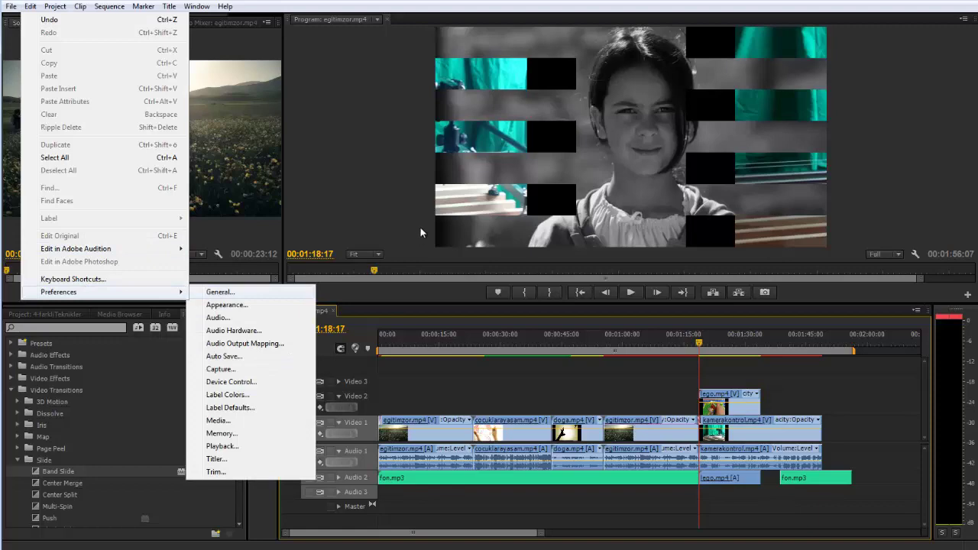
left_click(521, 144)
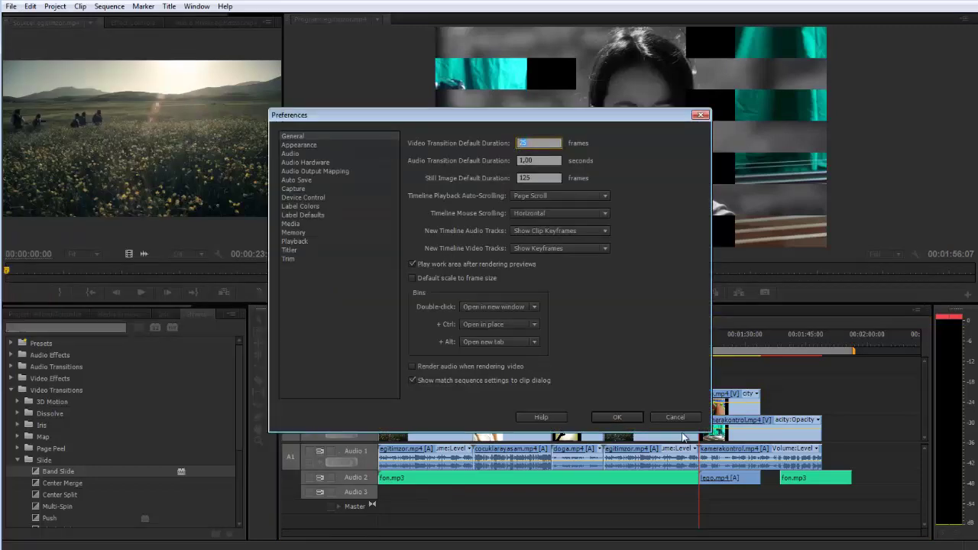
left_click(673, 419)
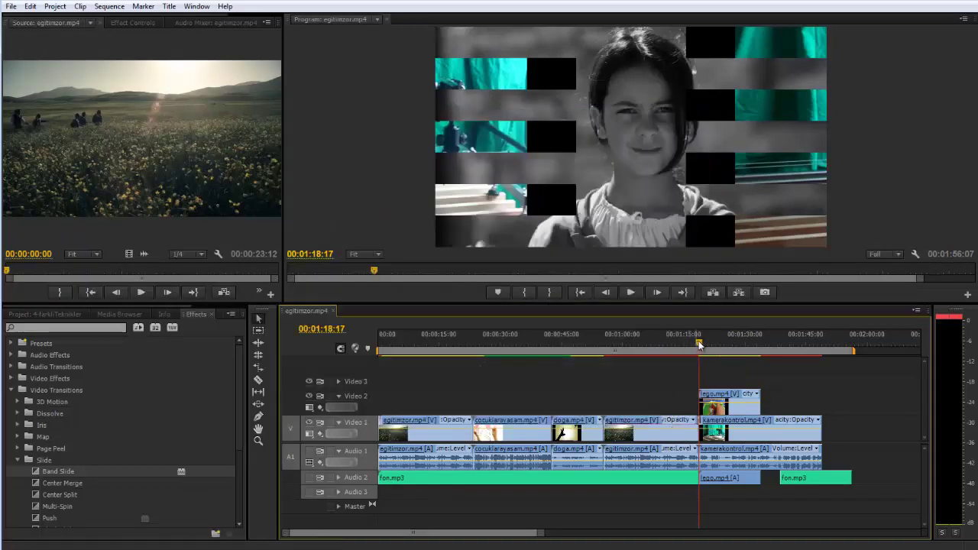
left_click(693, 344)
left_click_drag(693, 346, 699, 350)
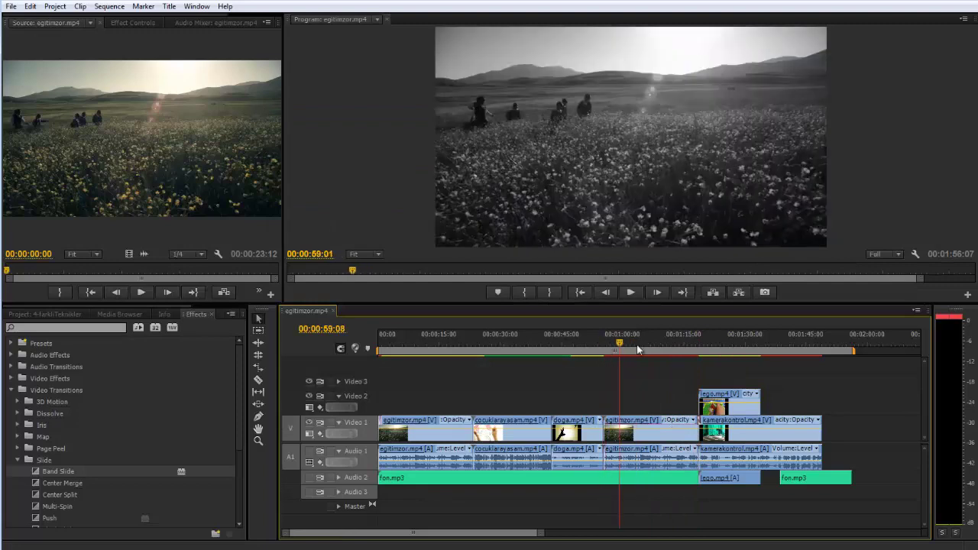
key("space")
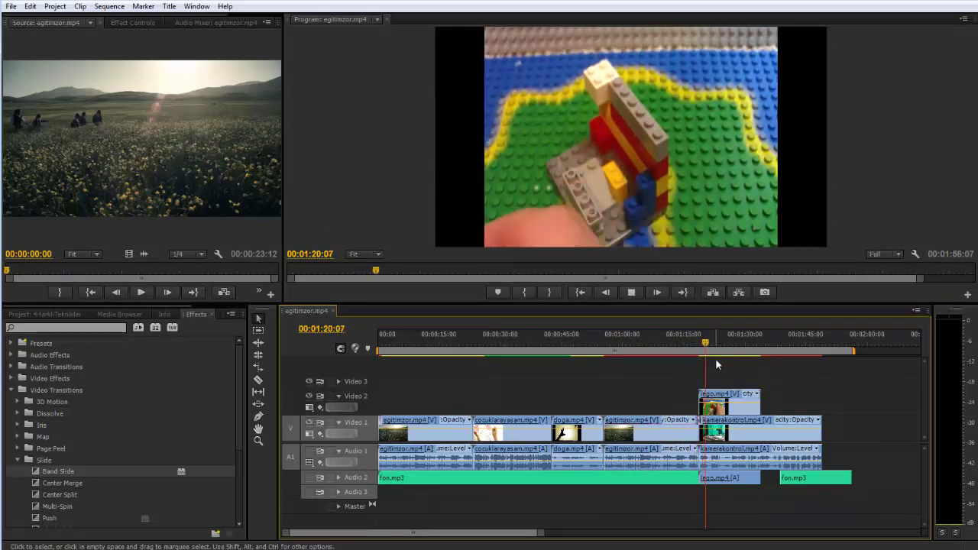
left_click(705, 343)
left_click_drag(704, 344, 694, 345)
key("space")
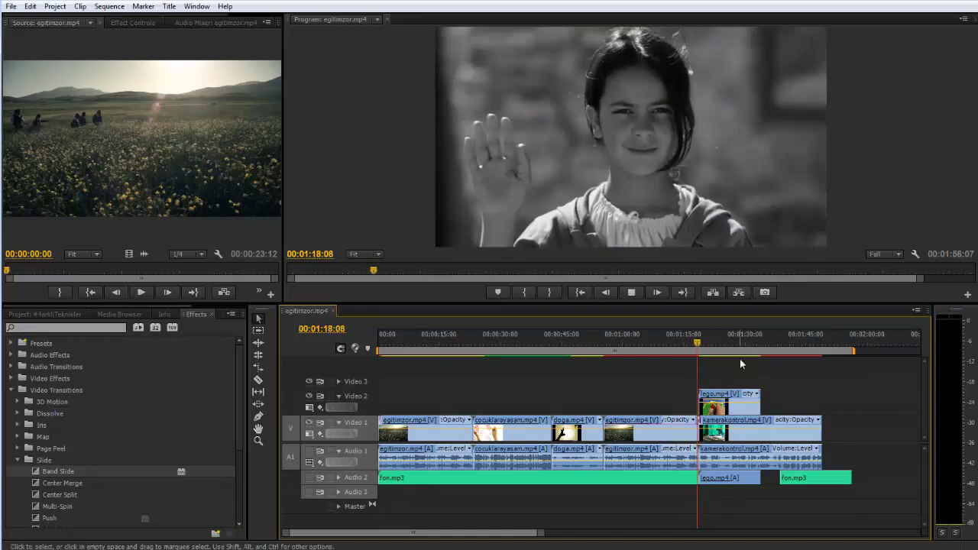
key("space")
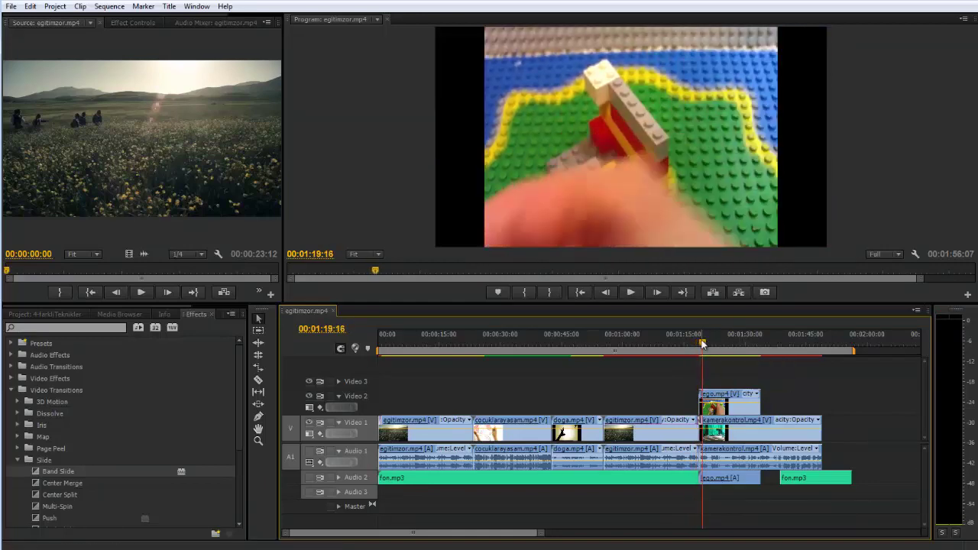
left_click(696, 344)
key("space")
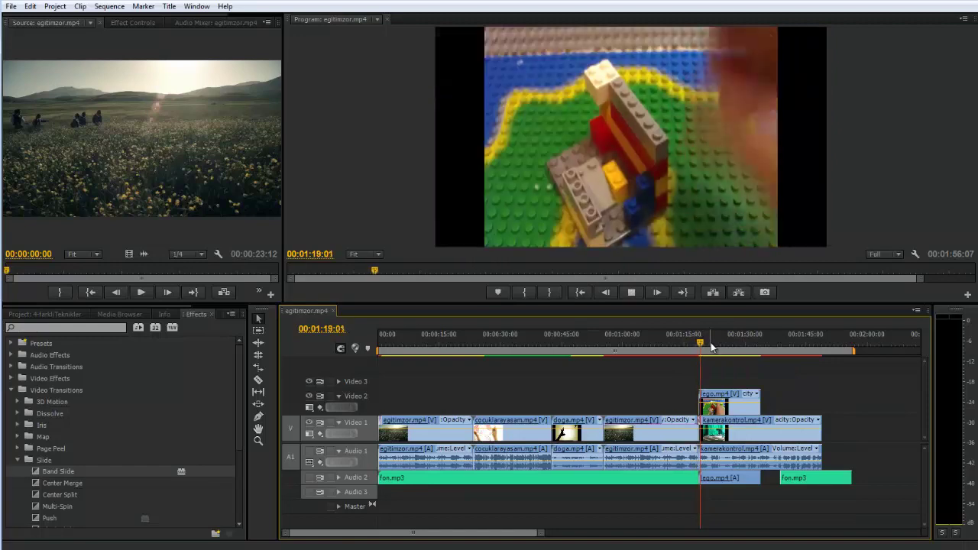
key("space")
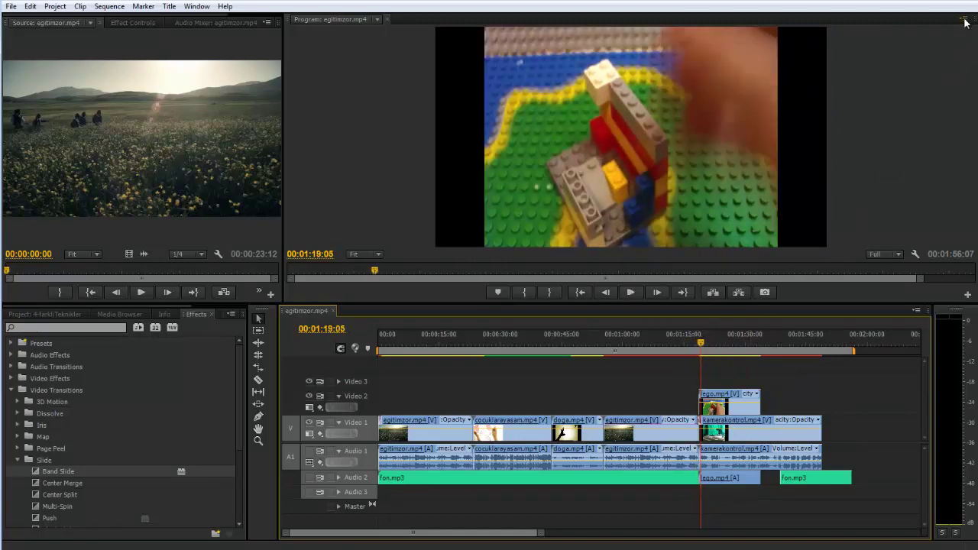
Turn on Show Dropped Frame Indicator in the Program monitor's panel menu
left_click(963, 20)
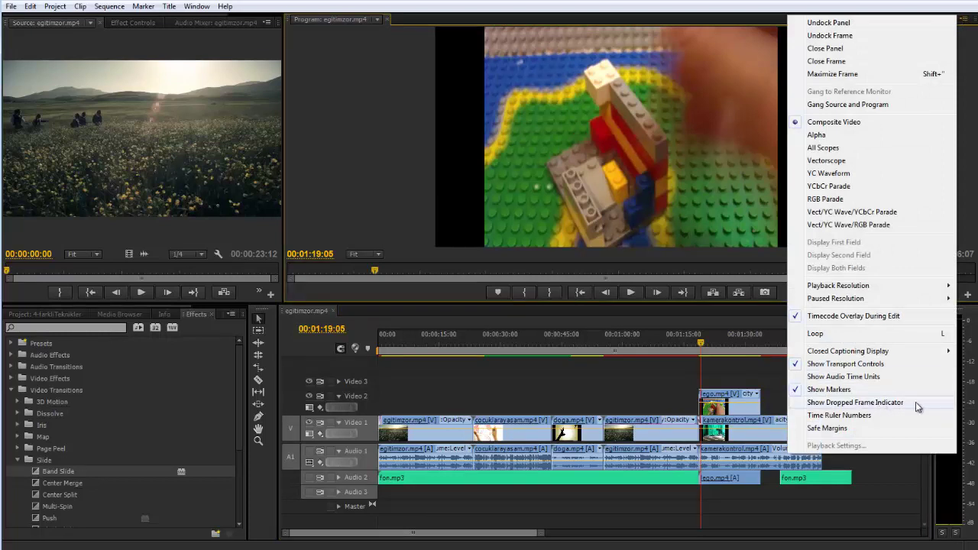
left_click(916, 404)
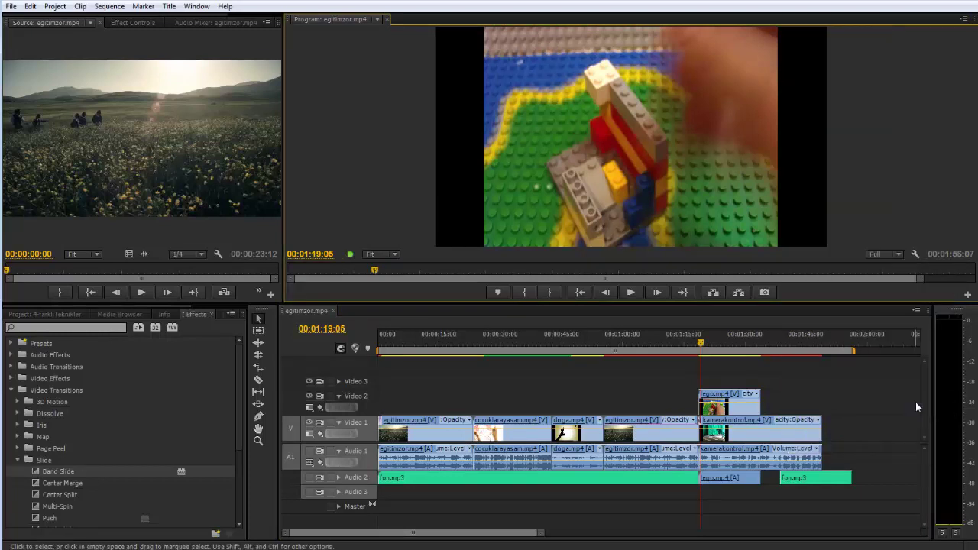
mouse_move(350, 255)
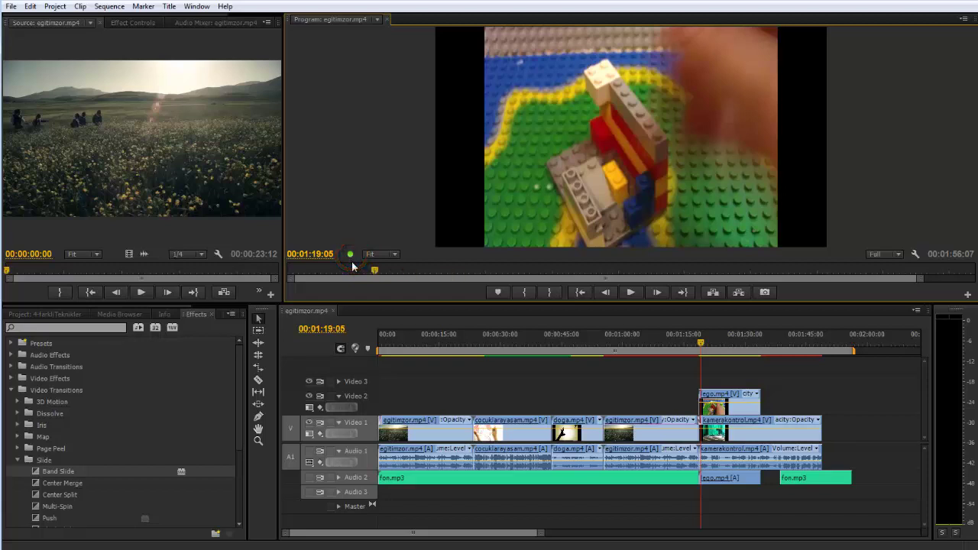
Play the sequence from around 01:16 to check for dropped frames, then stop
left_click(657, 343)
left_click(687, 343)
key("space")
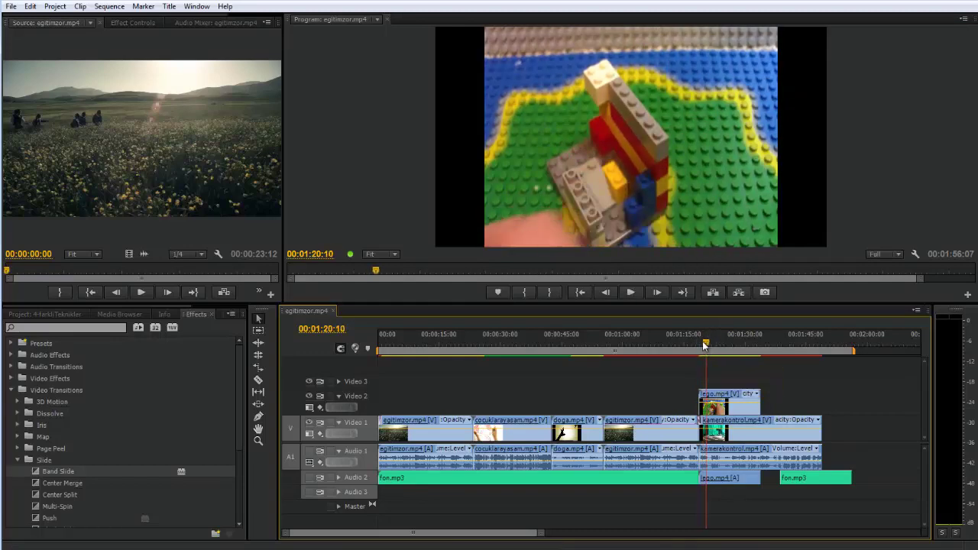
left_click_drag(709, 348, 379, 349)
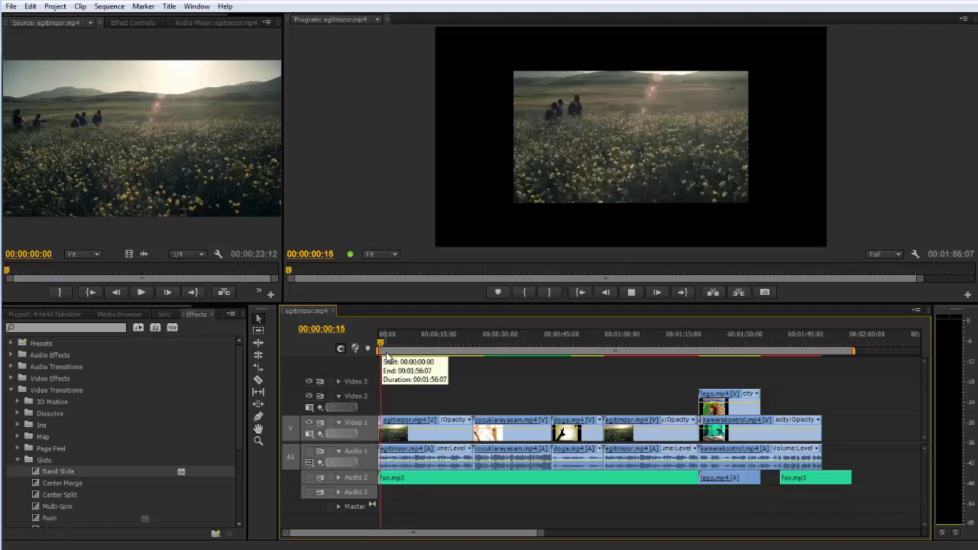
key("space")
Play through the Band Slide transition and from 00:56:19, stopping at 00:01:09:13
left_click_drag(404, 342, 690, 357)
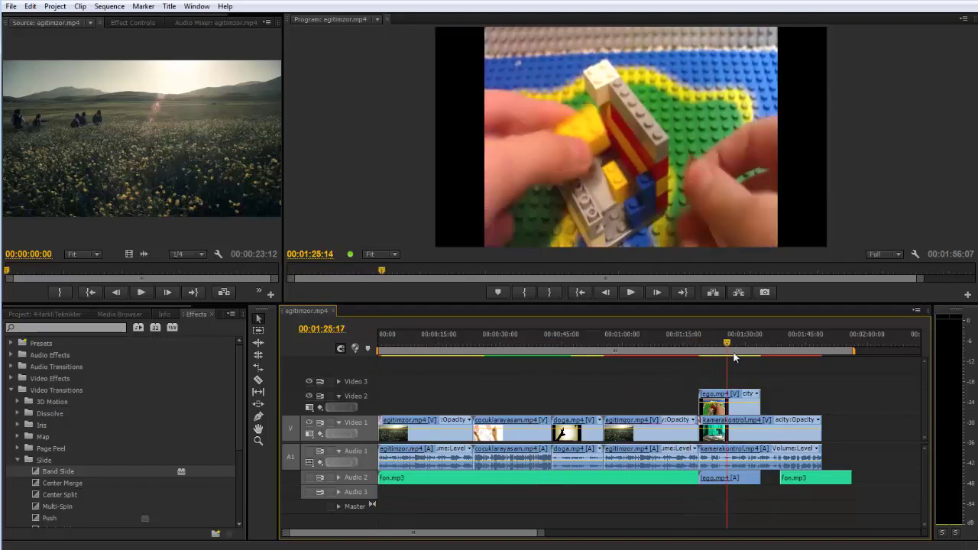
key("space")
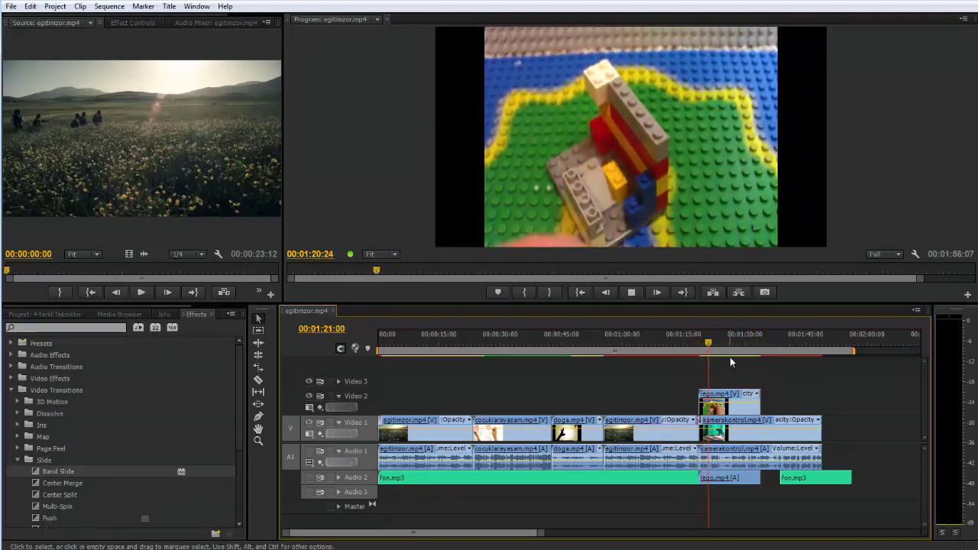
left_click(639, 343)
left_click(609, 343)
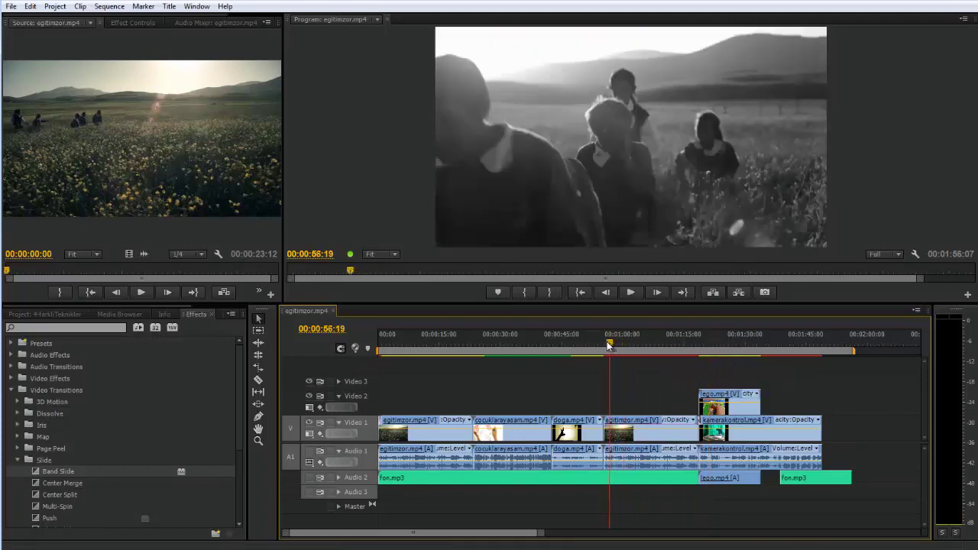
key("space")
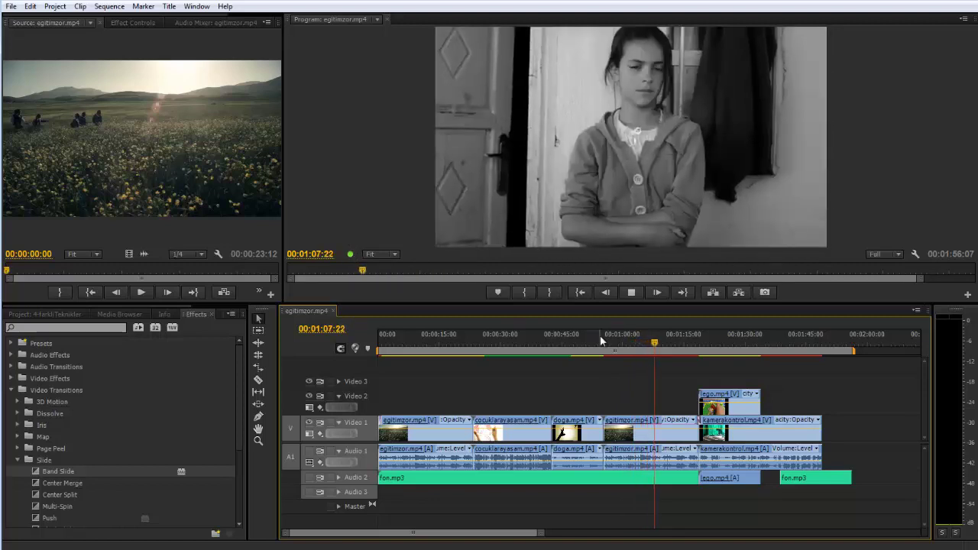
key("space")
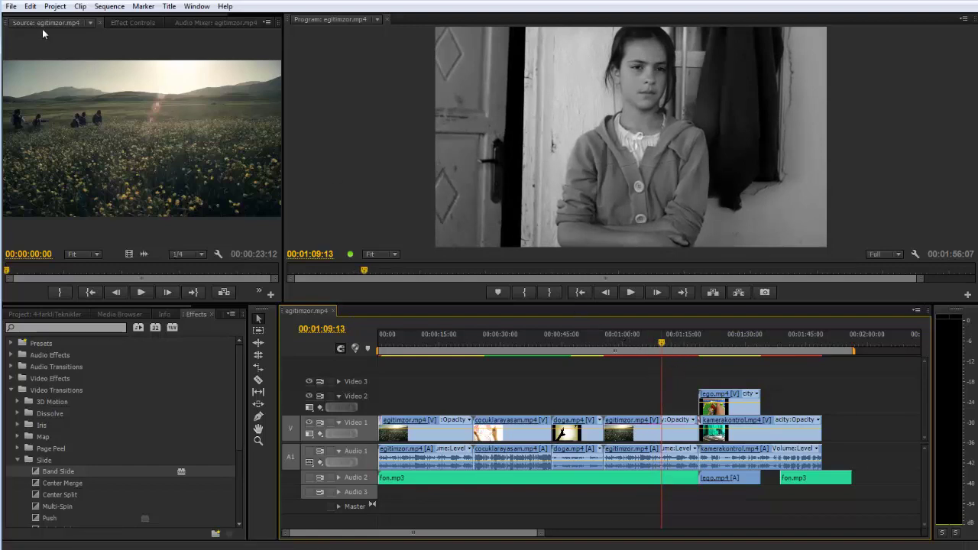
Set Project Settings > General renderer to TotalCode Renderer (Software only) and delete existing previews
left_click(60, 8)
mouse_move(71, 20)
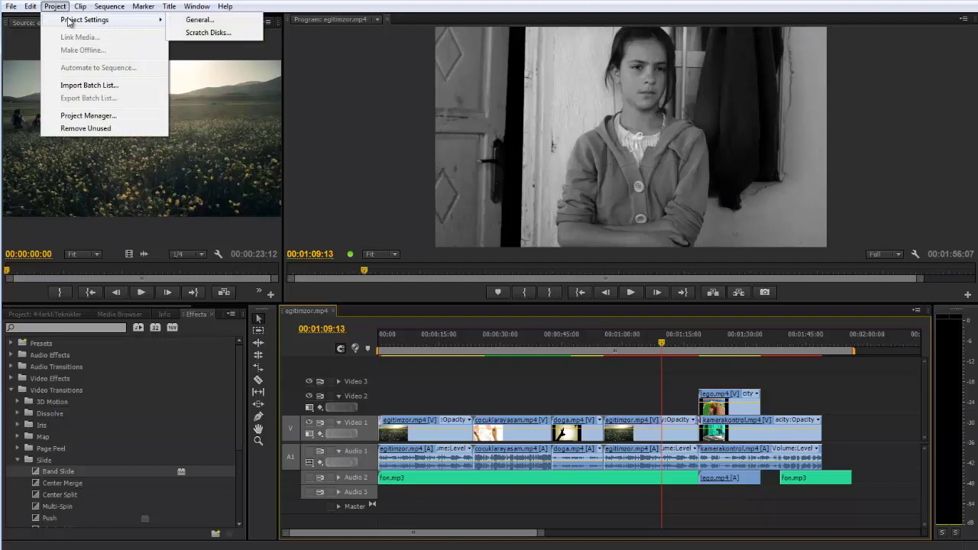
left_click(218, 22)
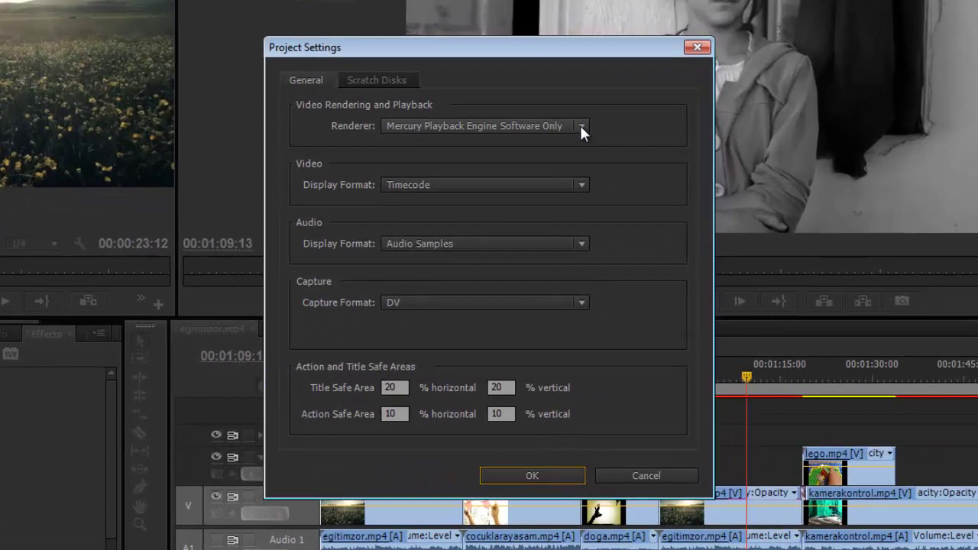
left_click(581, 127)
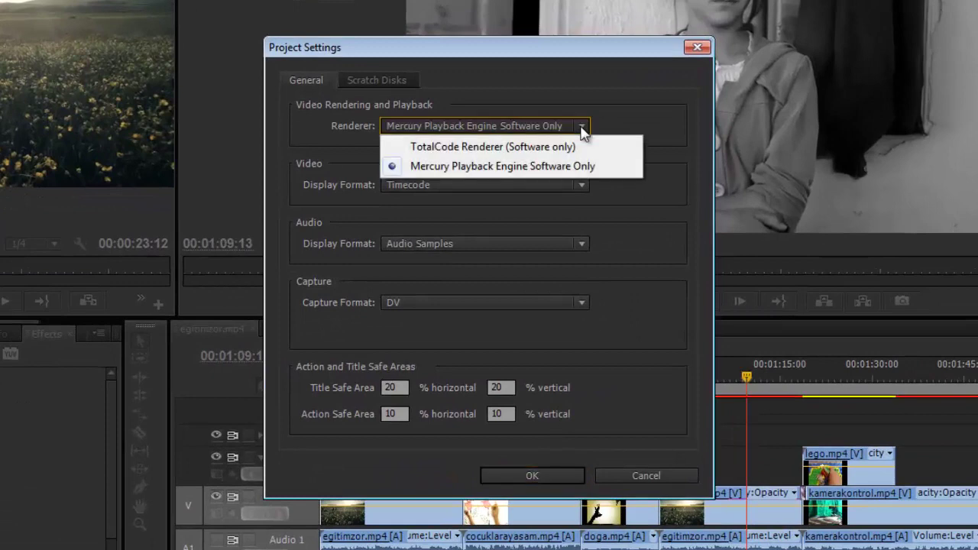
left_click(569, 146)
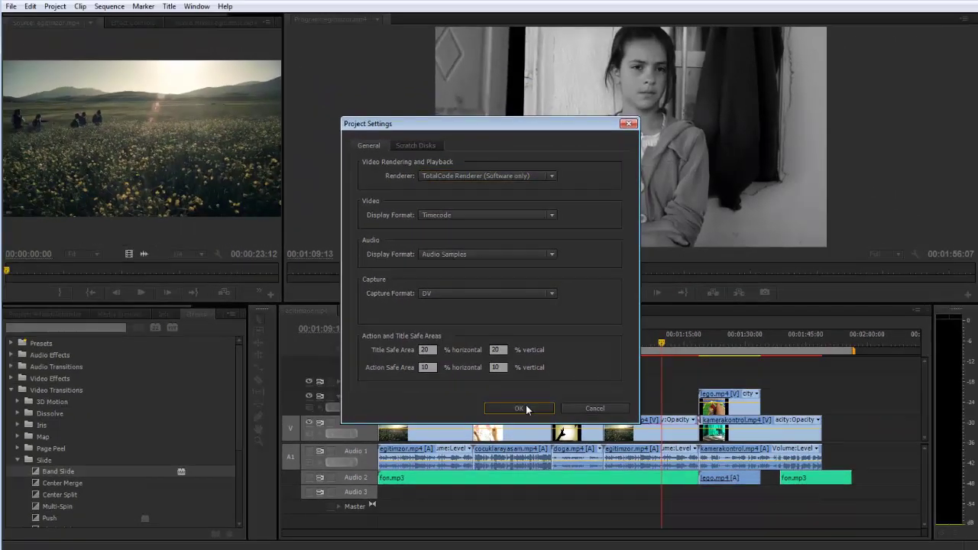
left_click(526, 407)
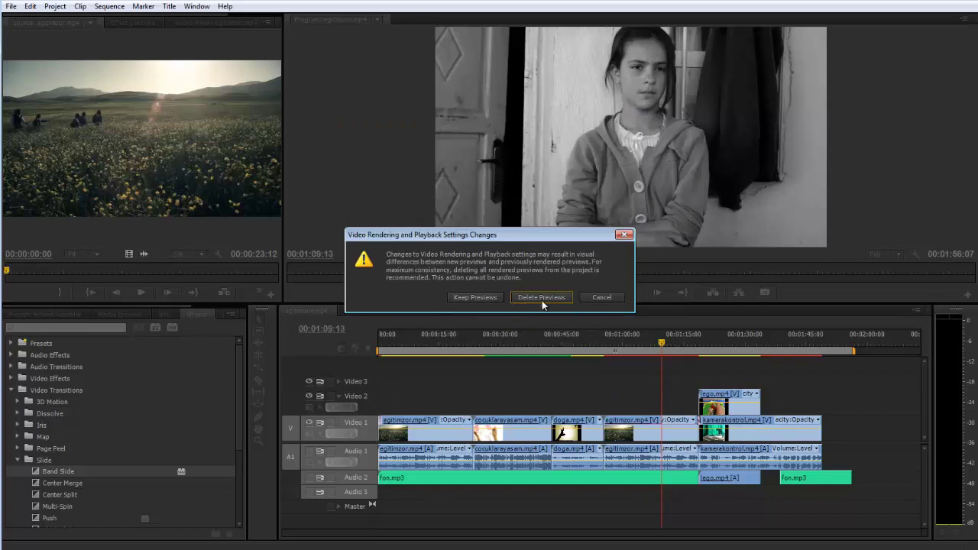
left_click(541, 298)
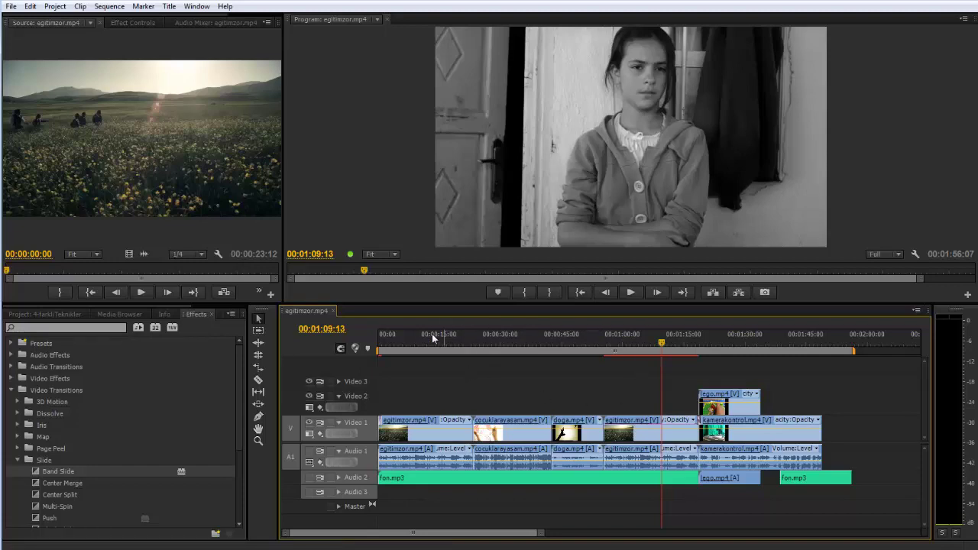
mouse_move(663, 343)
left_mouse_down()
mouse_move(386, 342)
mouse_move(622, 341)
left_mouse_up()
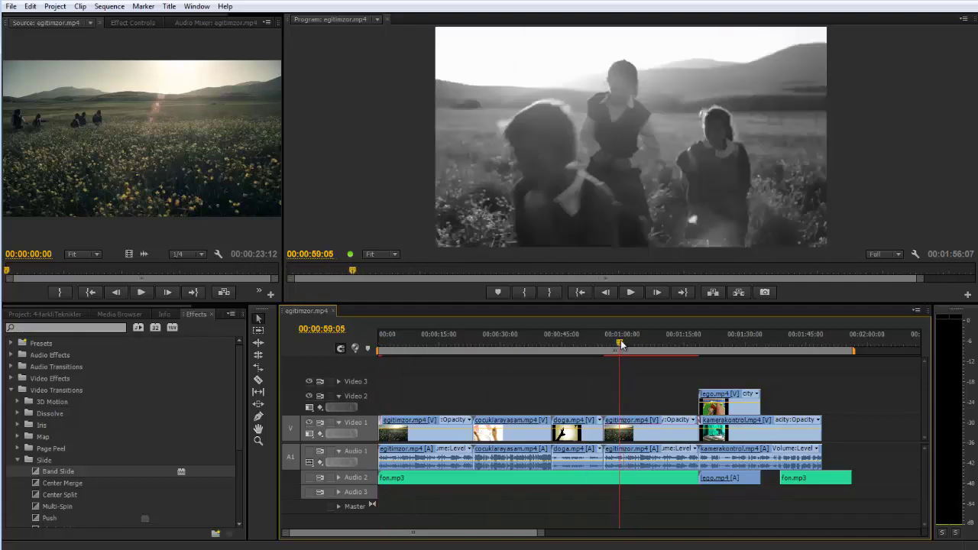
left_click(897, 254)
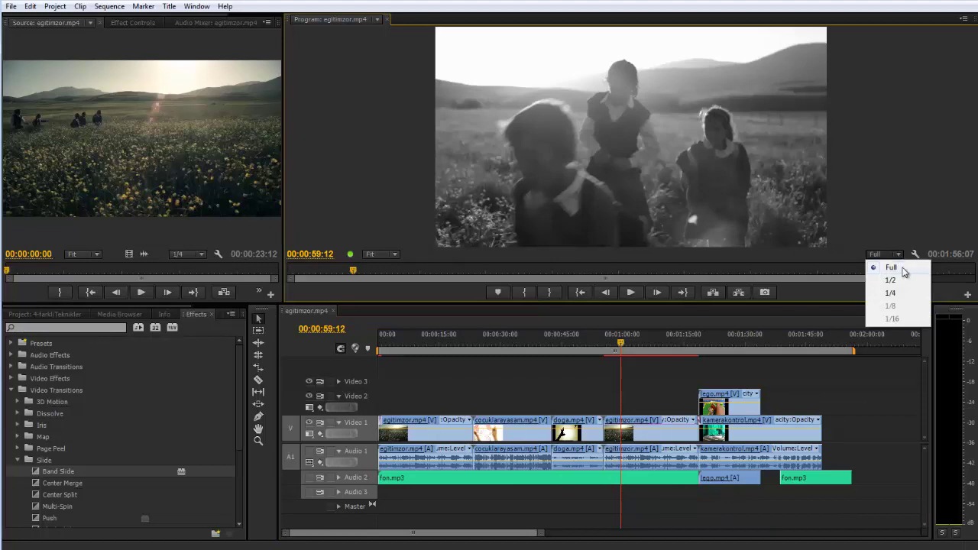
left_click(894, 269)
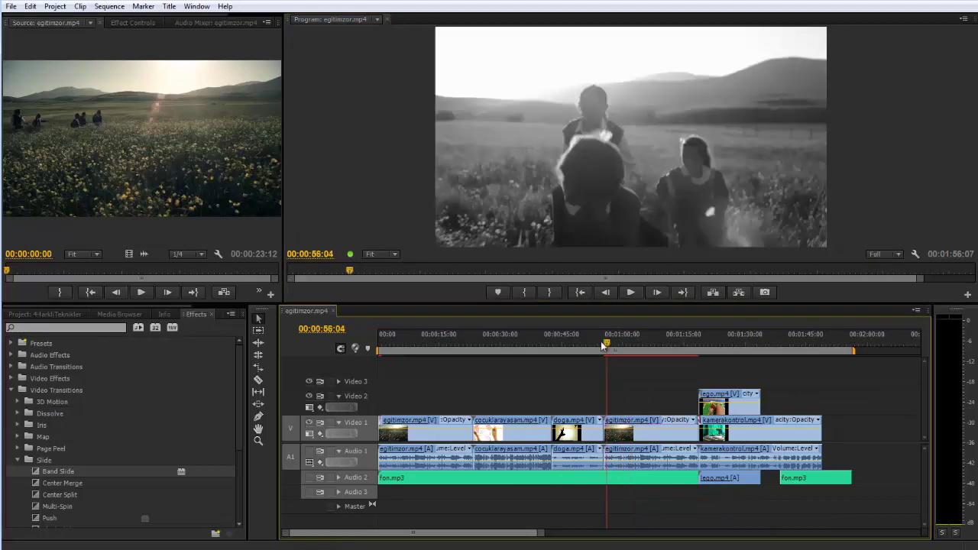
left_click_drag(620, 345, 605, 345)
key("space")
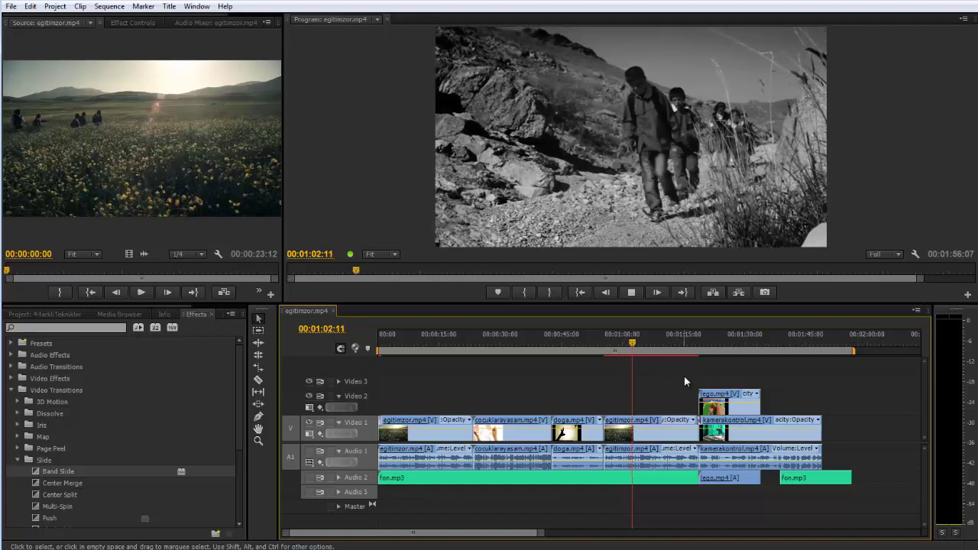
left_click_drag(692, 345, 697, 346)
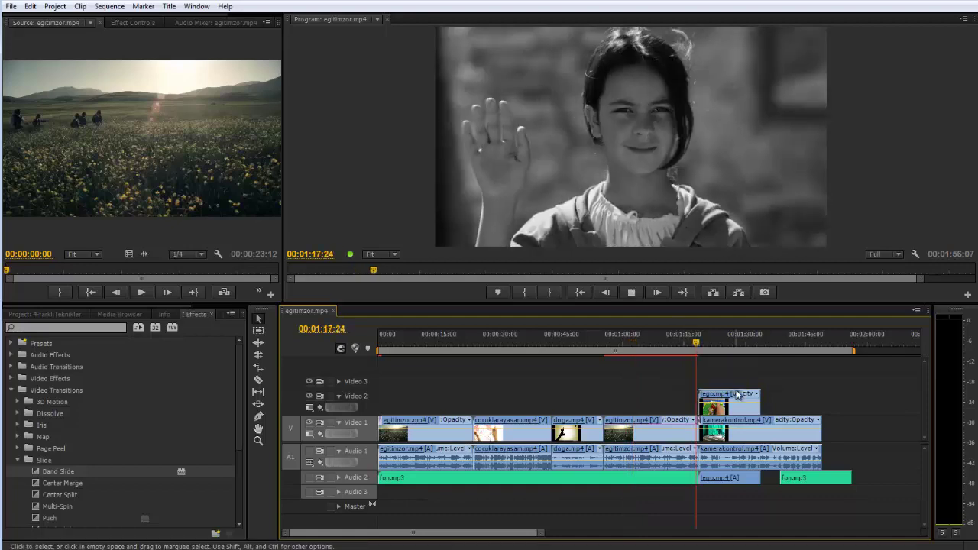
left_click(631, 291)
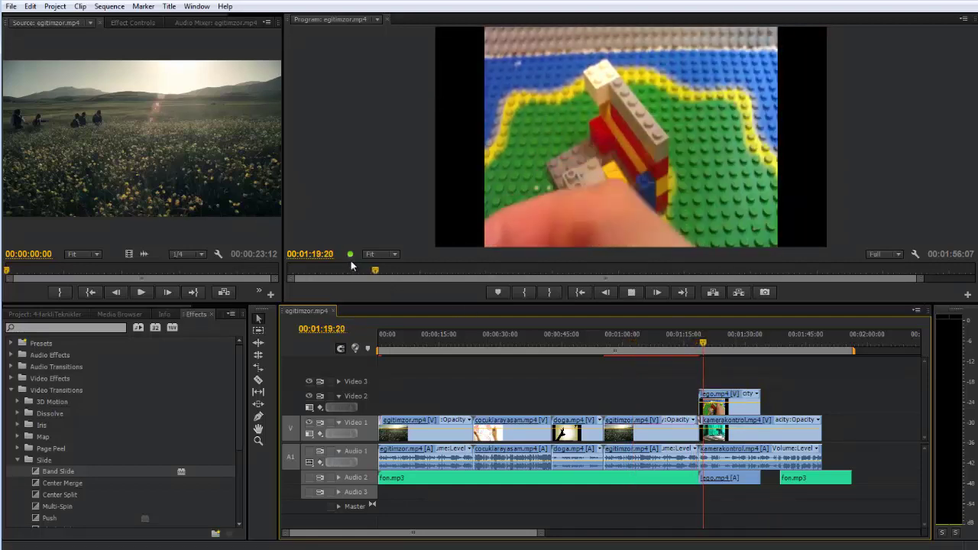
key("space")
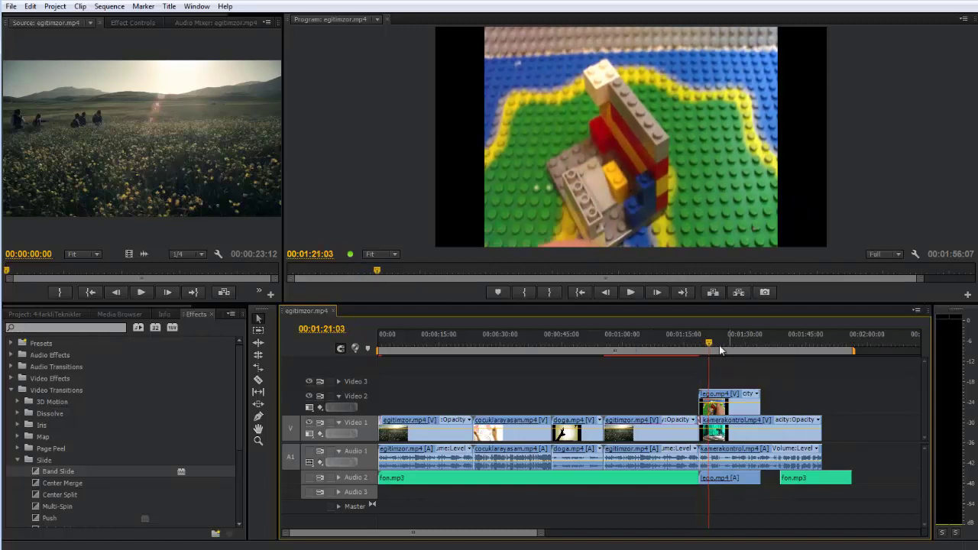
left_click(698, 346)
key("space")
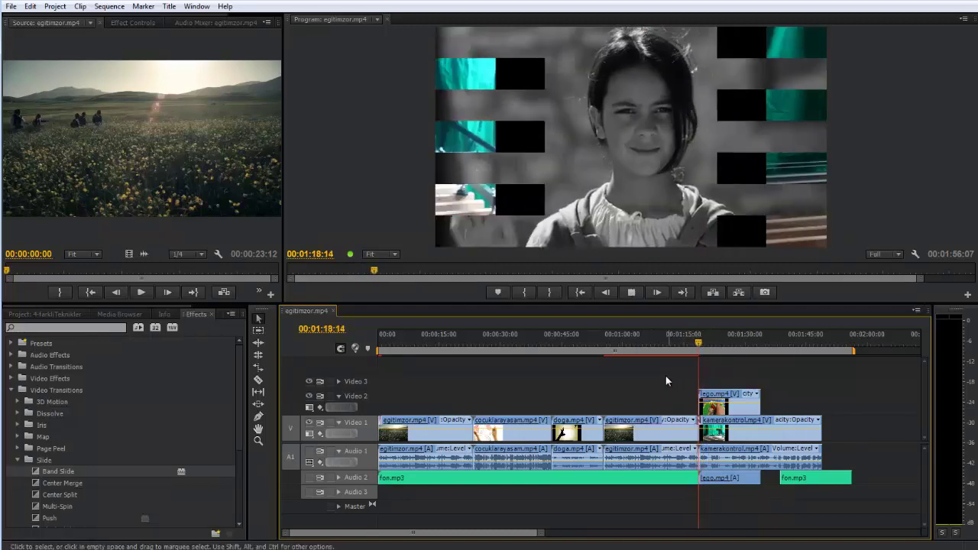
left_click(696, 346)
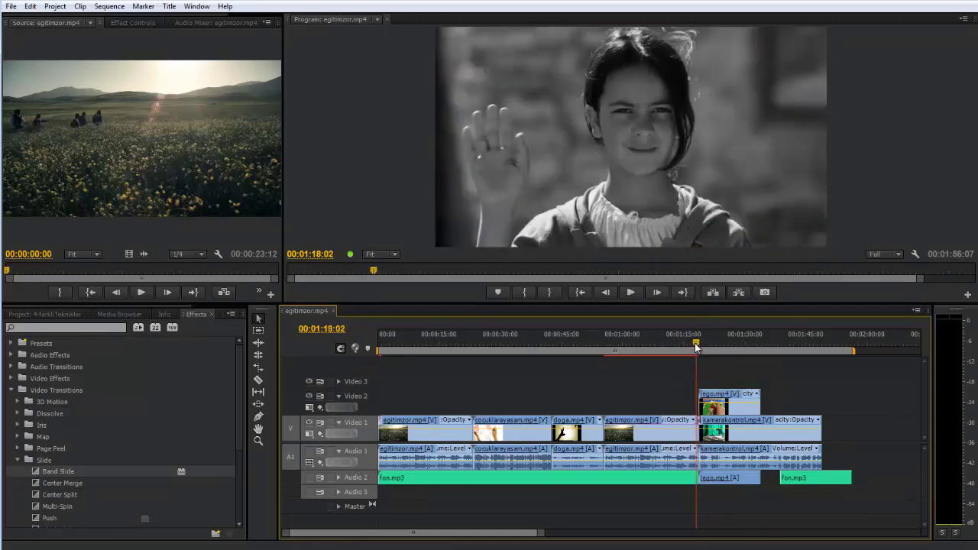
key("space")
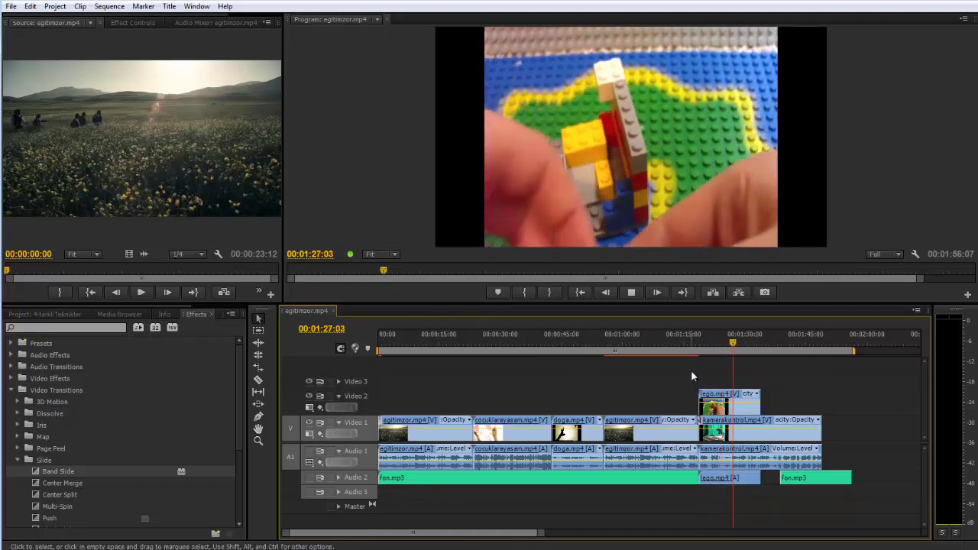
key("space")
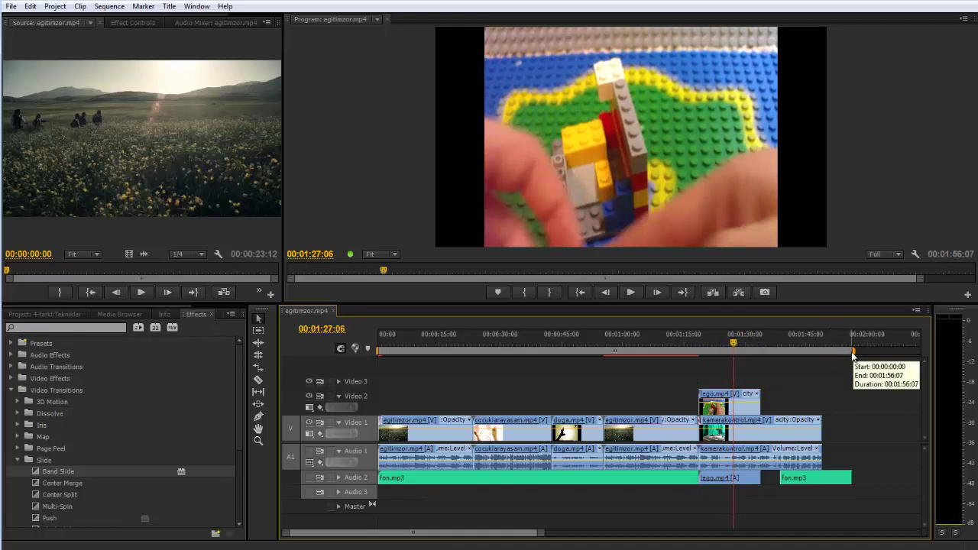
Slide the second fon.mp3 clip on Audio 2 about 4 seconds left, ending the sequence at 00:01:51:15, then show the Project panel
left_click(836, 348)
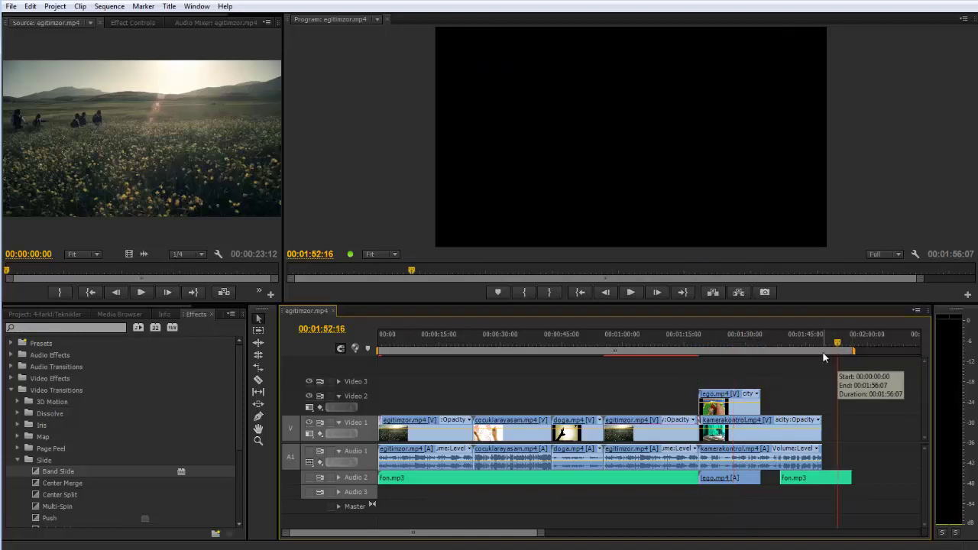
left_click(791, 347)
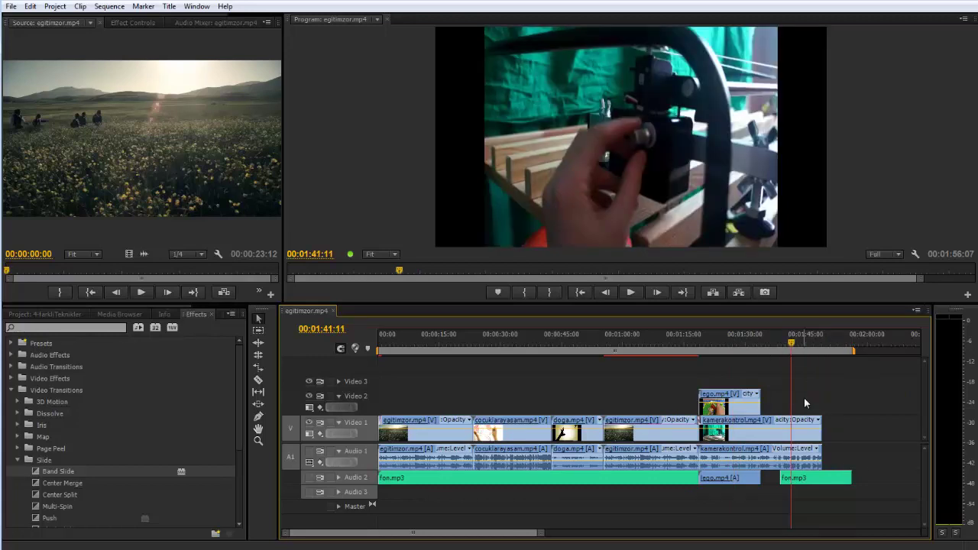
left_click_drag(835, 478, 816, 480)
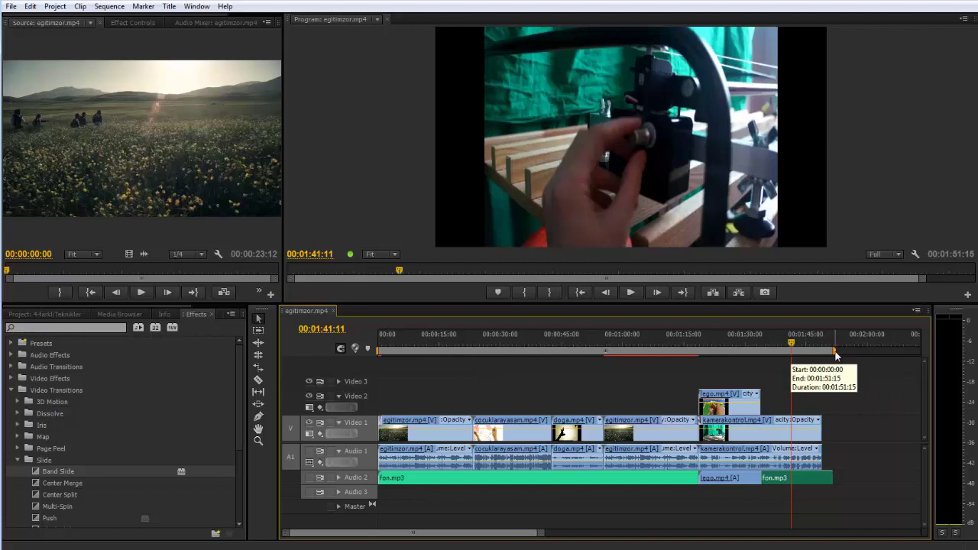
left_click(19, 314)
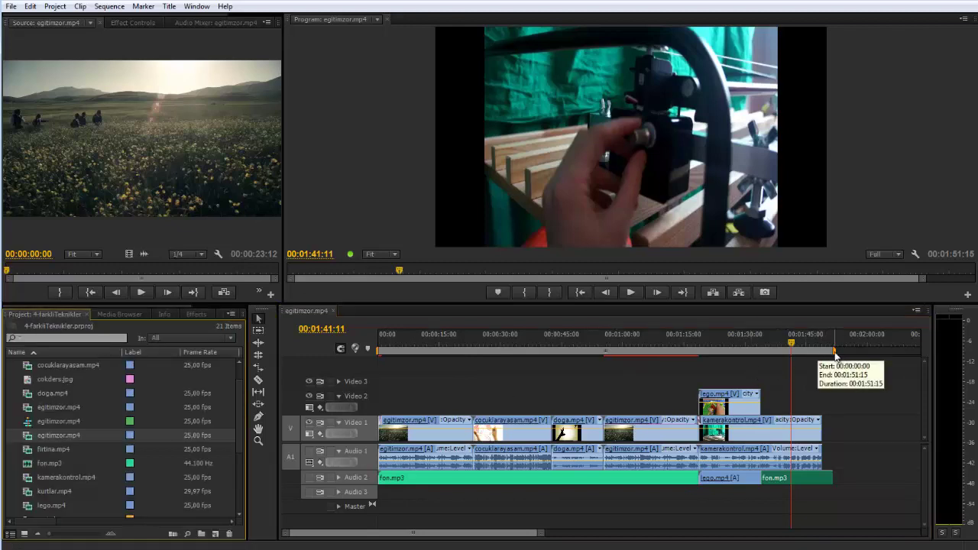
Drag the work-area end marker back to the sequence end, park the playhead near 00:00:07:01, and open the Sequence menu
left_click(835, 356)
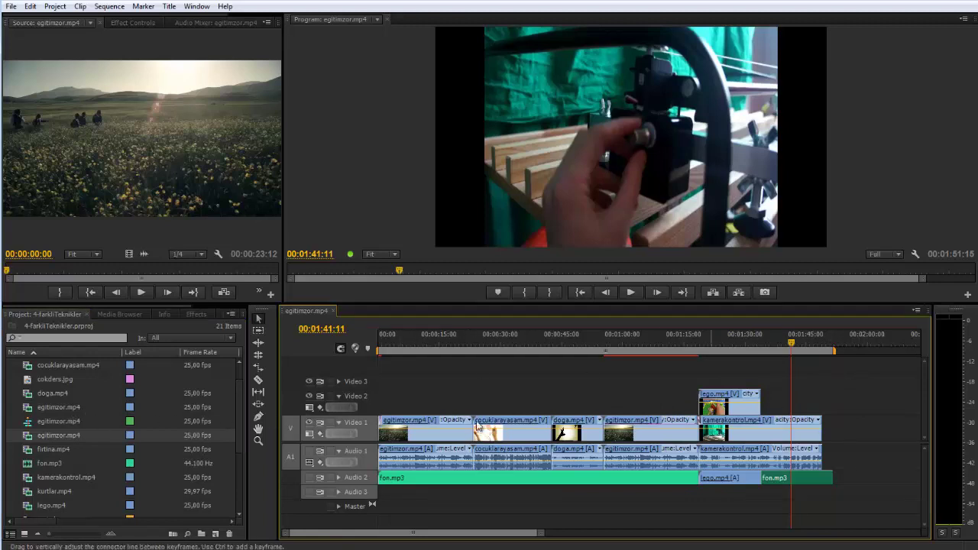
left_click_drag(835, 353, 595, 353)
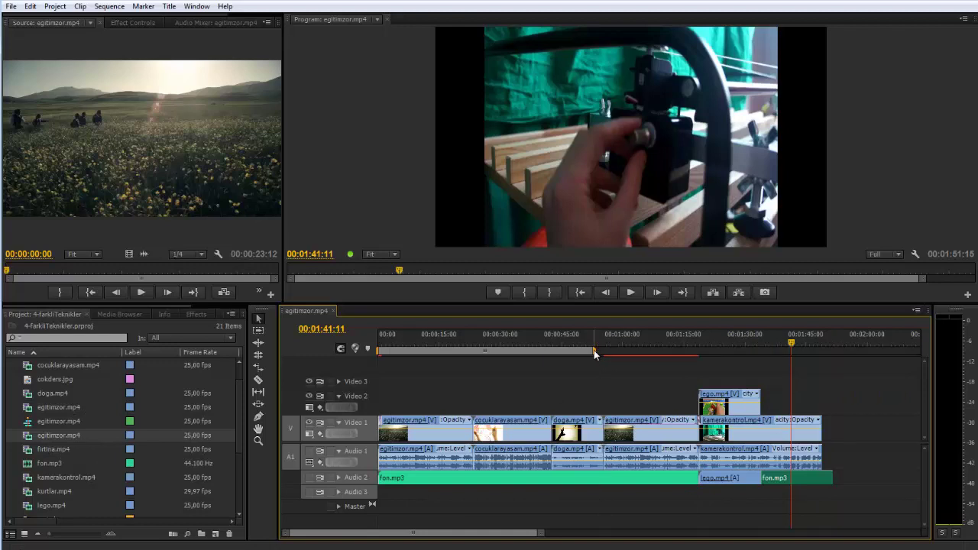
left_click_drag(595, 353, 834, 351)
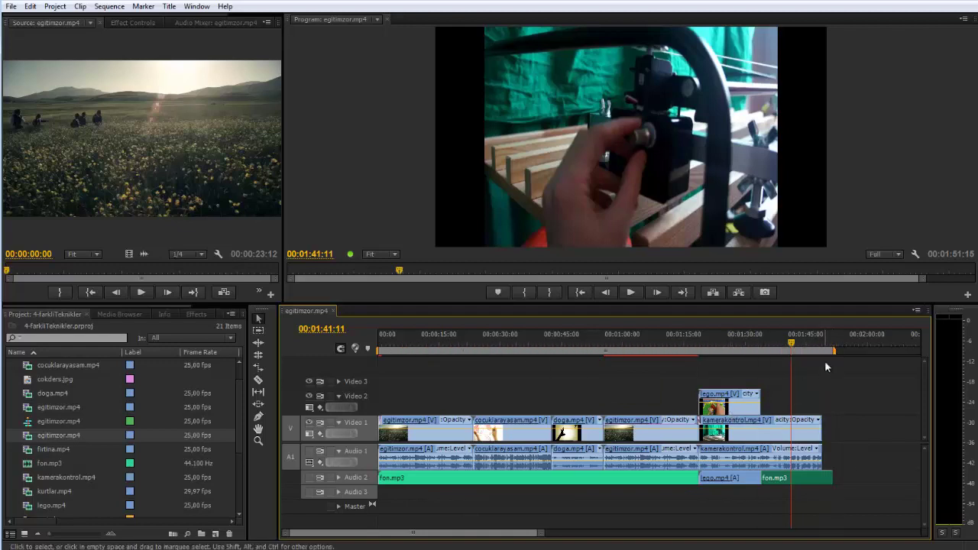
left_click_drag(655, 344, 409, 347)
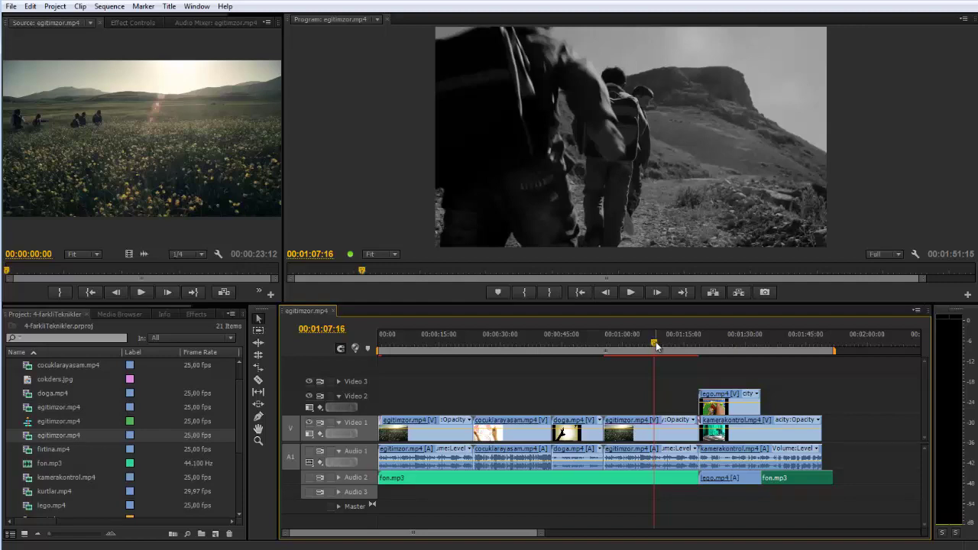
left_click(114, 10)
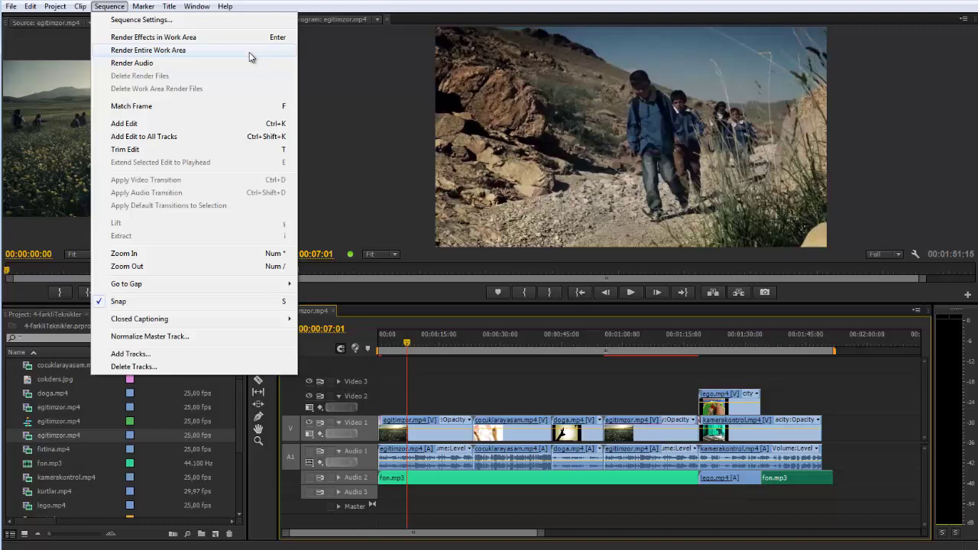
Choose Sequence > Render Entire Work Area and let the video previews finish rendering
left_click(191, 54)
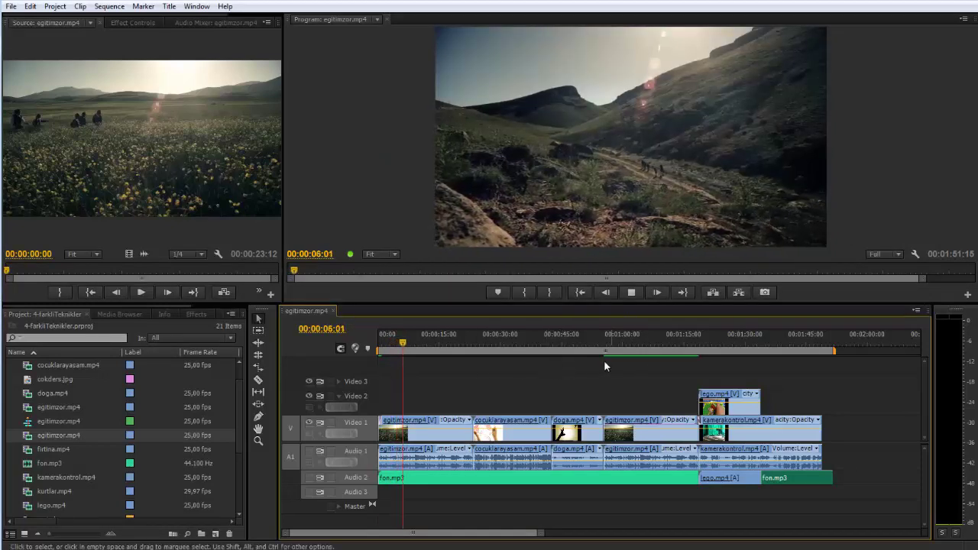
left_click(637, 348)
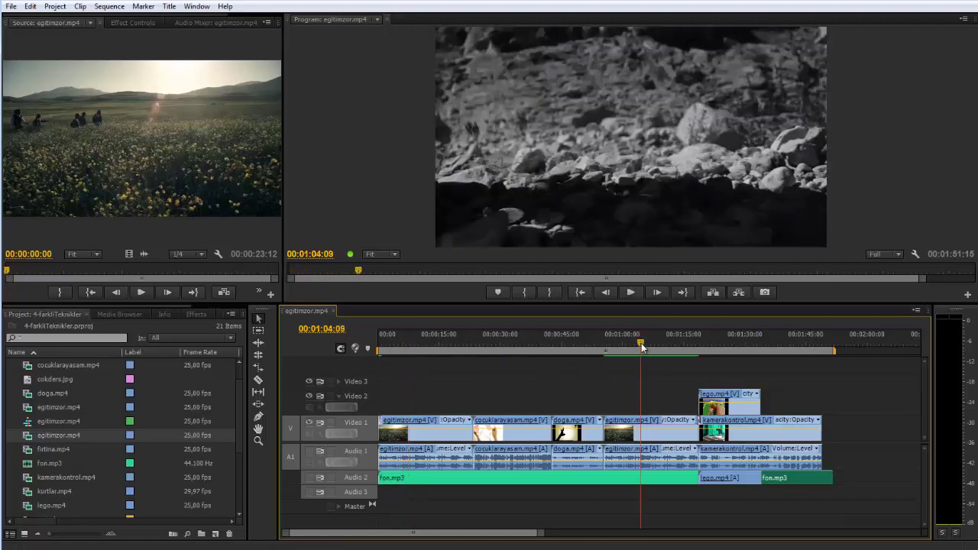
left_click(643, 348)
left_click_drag(644, 349, 612, 348)
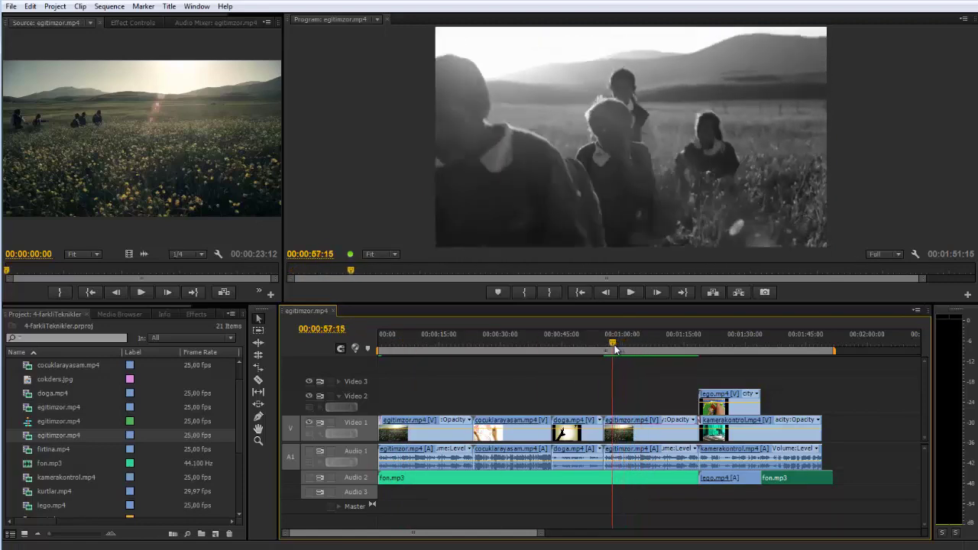
key("space")
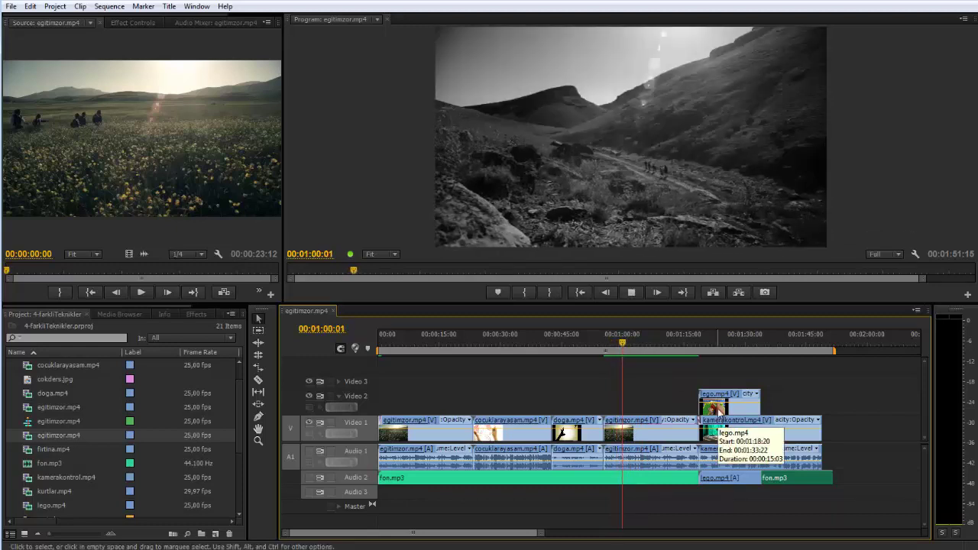
left_click(693, 344)
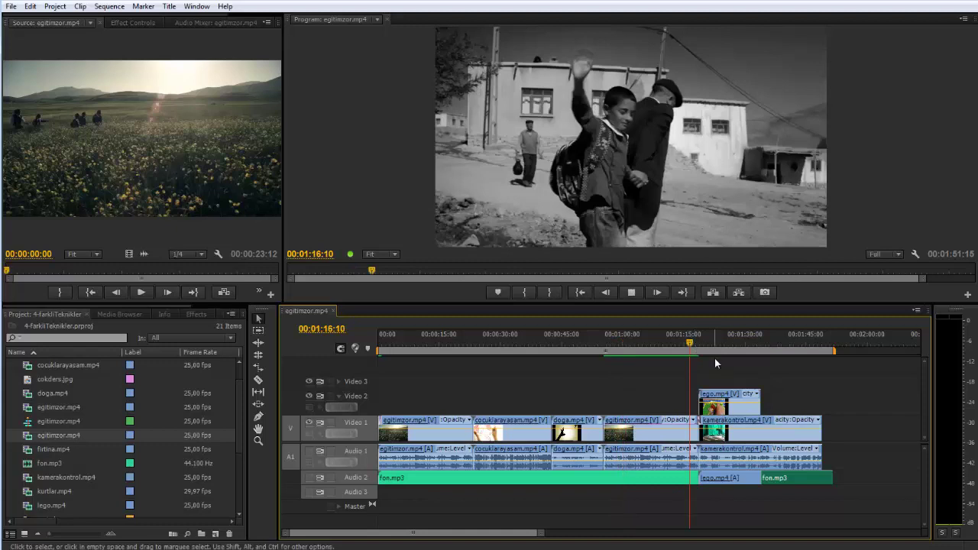
key("space")
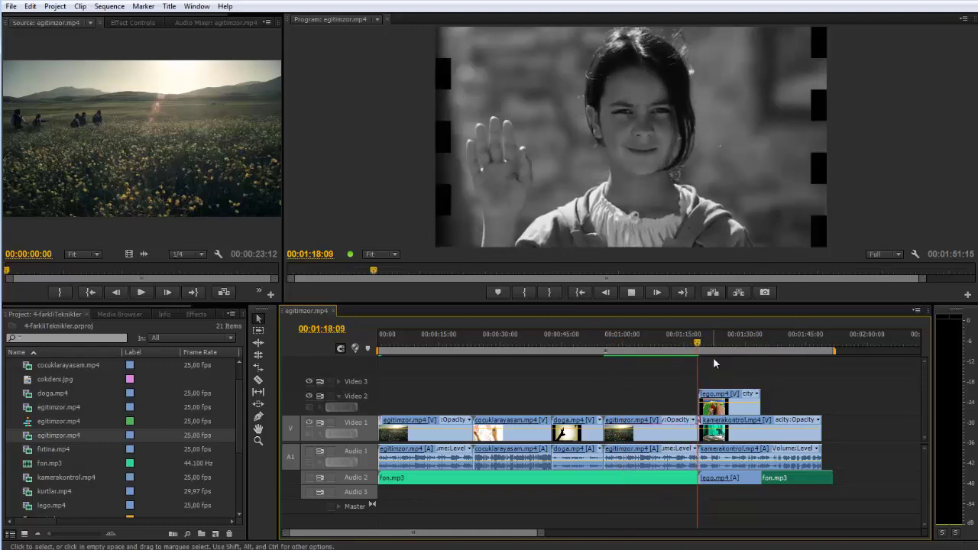
key("space")
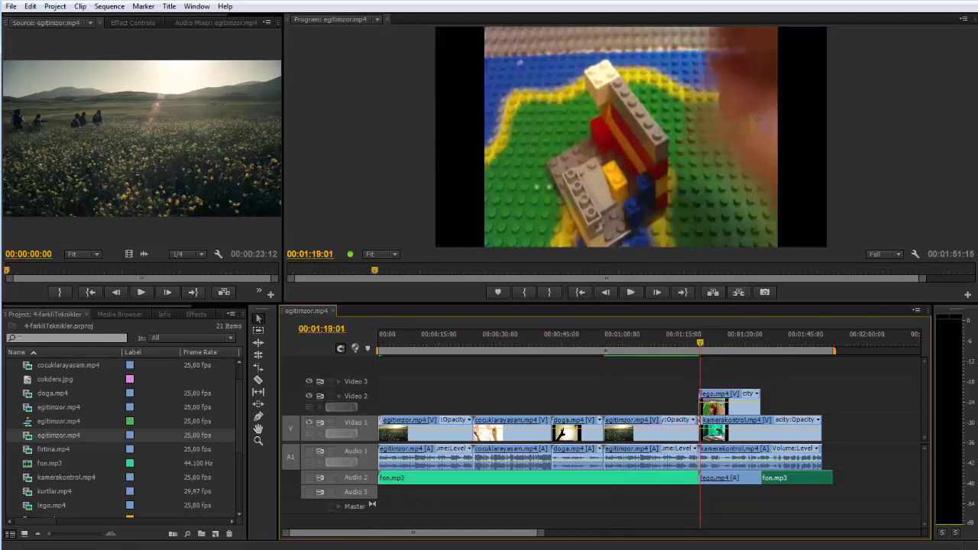